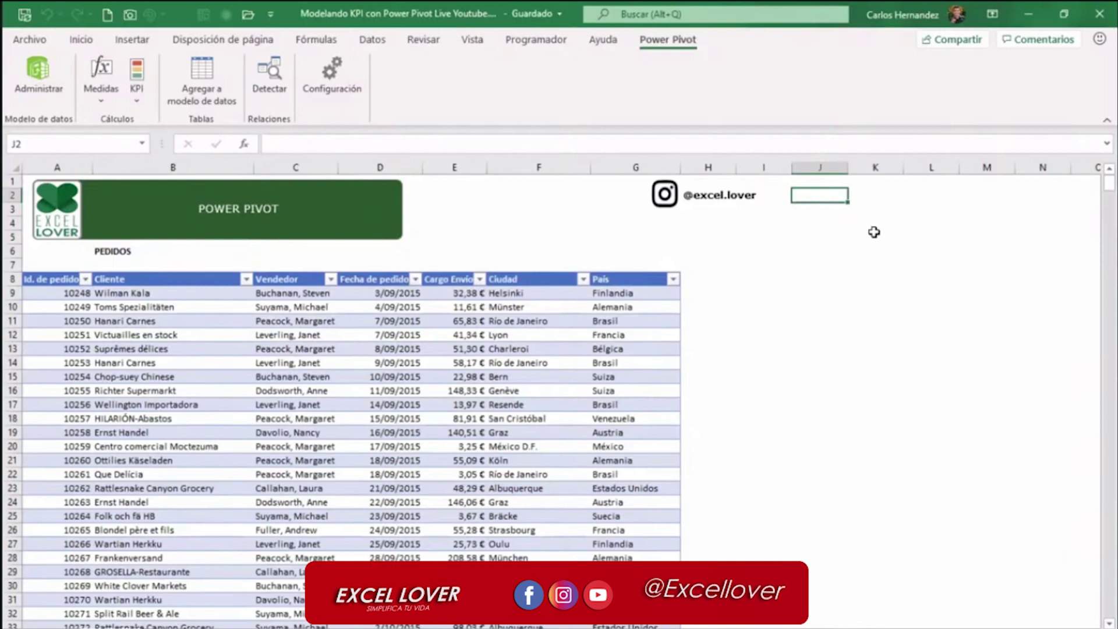
Enter "OFFICE 365" in cell J2 and move that entry down to J7
{"action": "type", "text": "OFFI"}
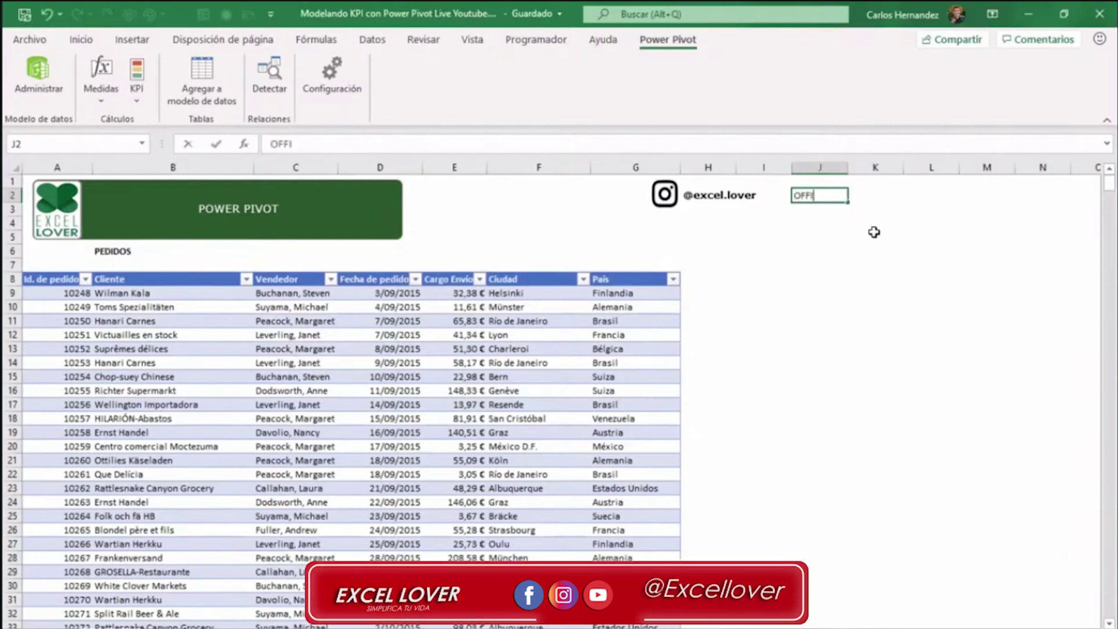
{"action": "type", "text": "CE 365"}
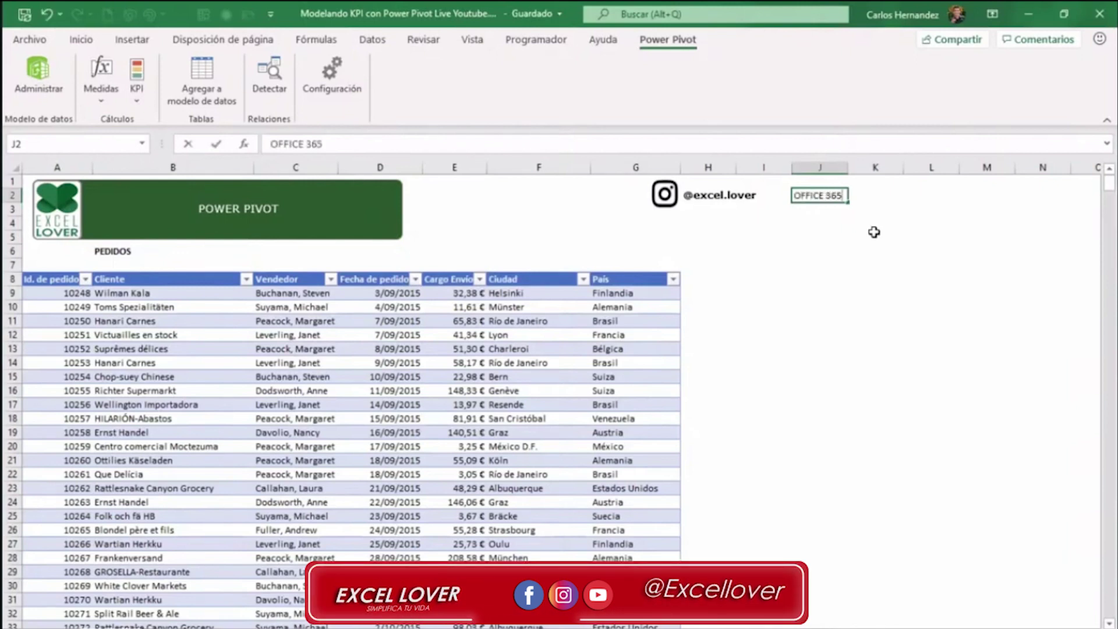
{"action": "key", "text": "Return"}
{"action": "left_click", "coordinate": [831, 202]}
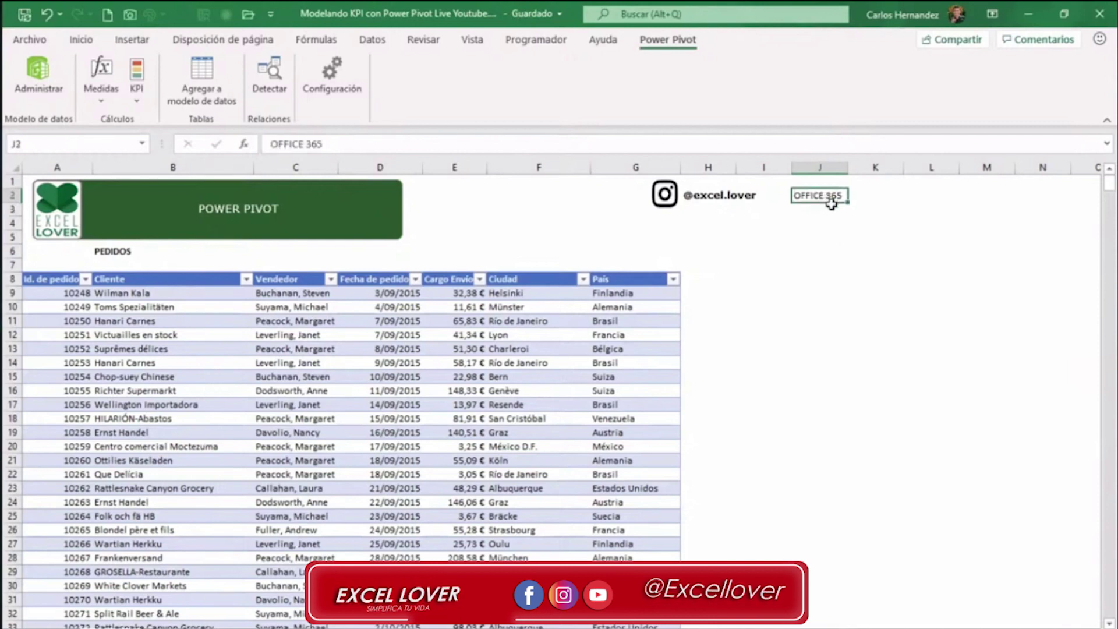
{"action": "left_click_drag", "start_coordinate": [833, 206], "coordinate": [834, 275]}
{"action": "left_click", "coordinate": [913, 269]}
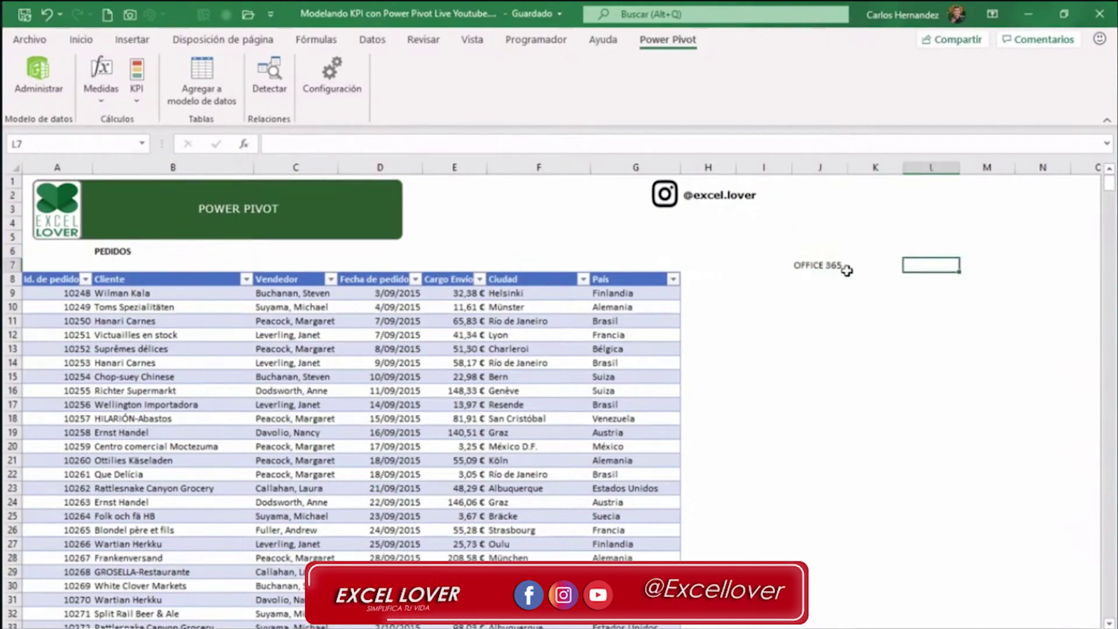
Enter "OFFICE 2019" in cell J8 and "OFFICE 2016" in J9, below the OFFICE 365 entry
{"action": "left_click", "coordinate": [829, 268]}
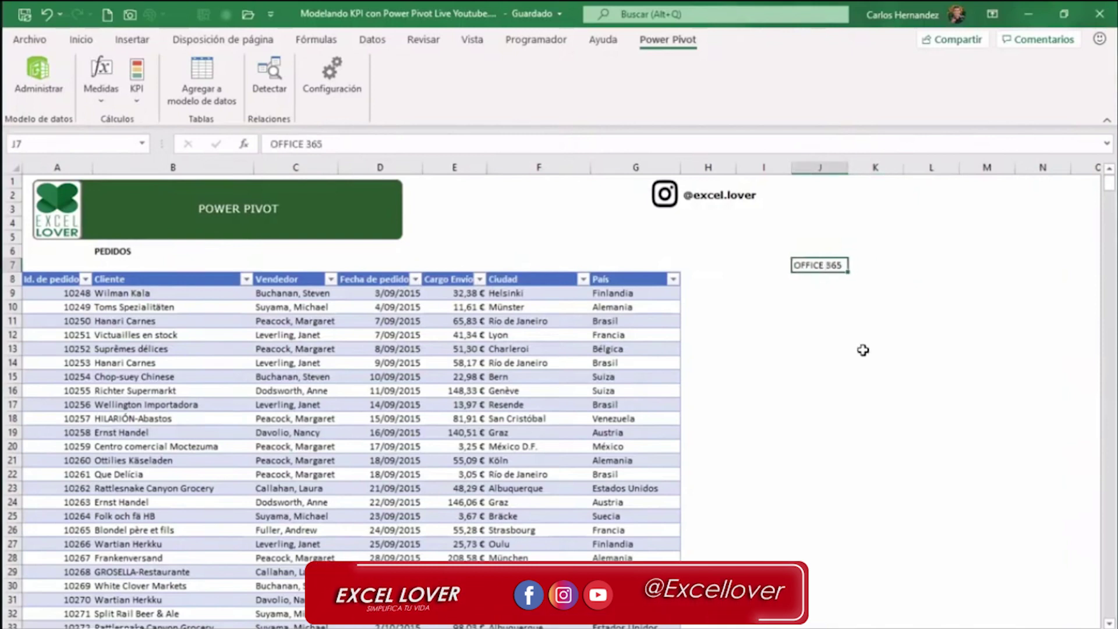
{"action": "left_click", "coordinate": [830, 291]}
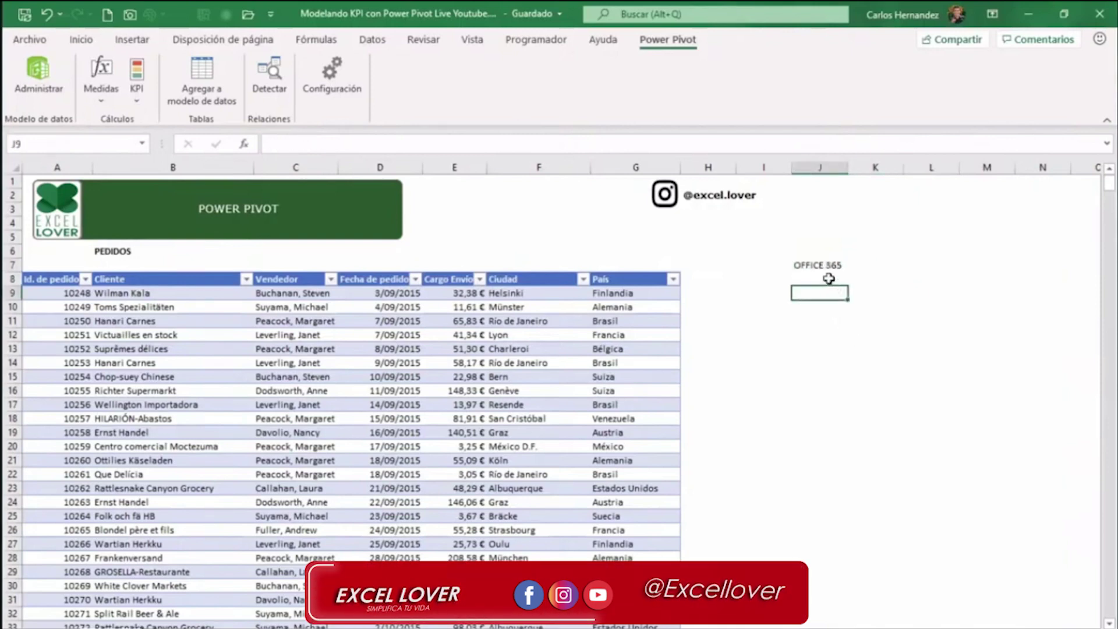
{"action": "left_click", "coordinate": [828, 268]}
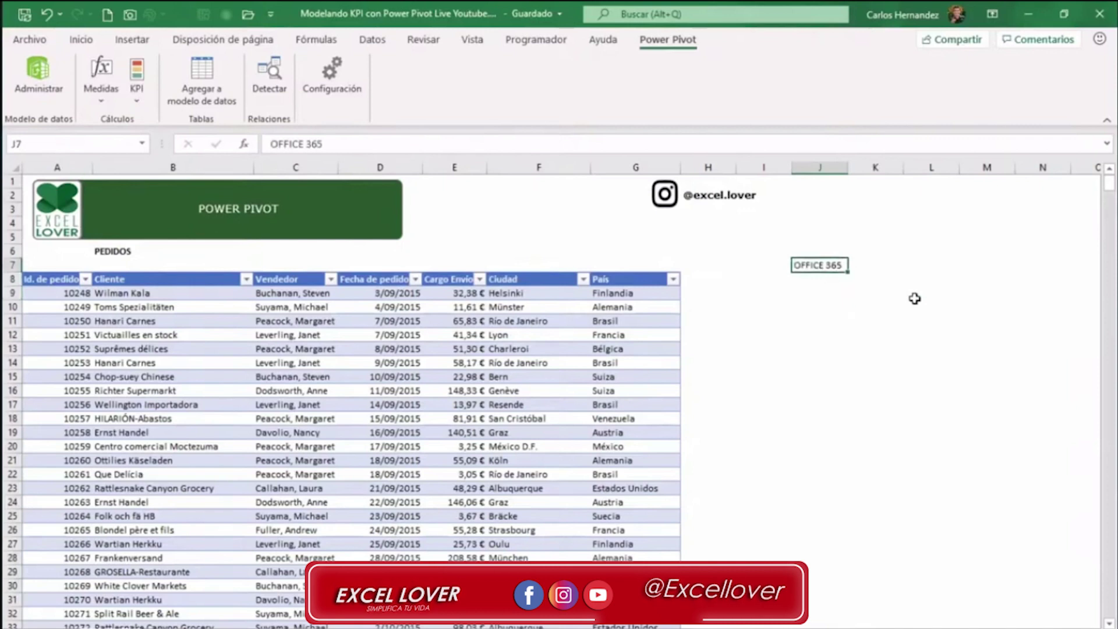
{"action": "key", "text": "Down"}
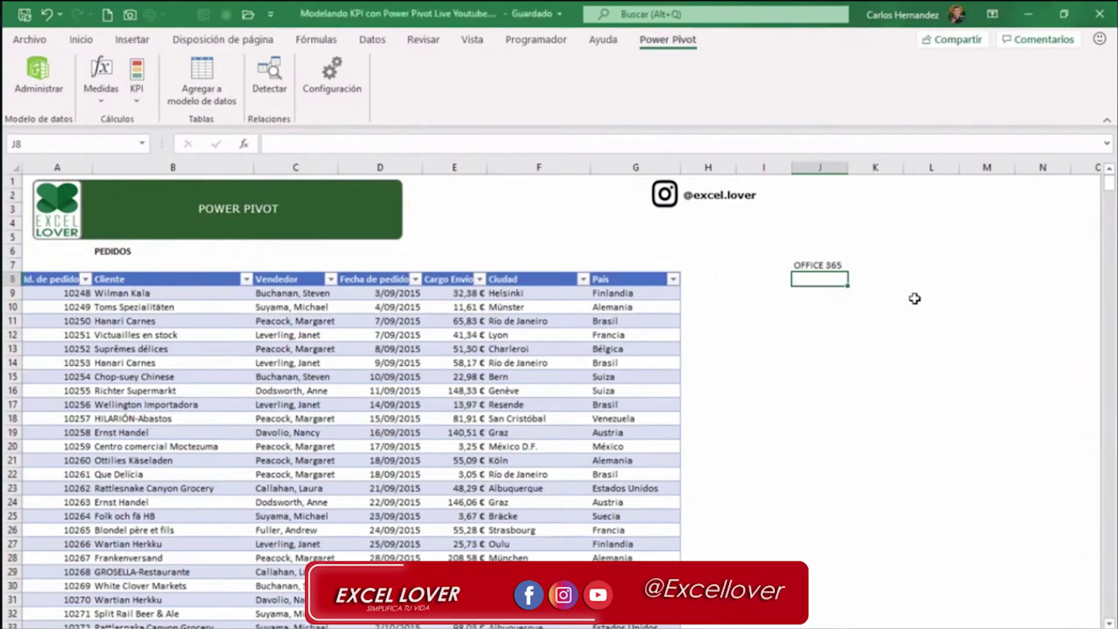
{"action": "type", "text": "OFFICE "}
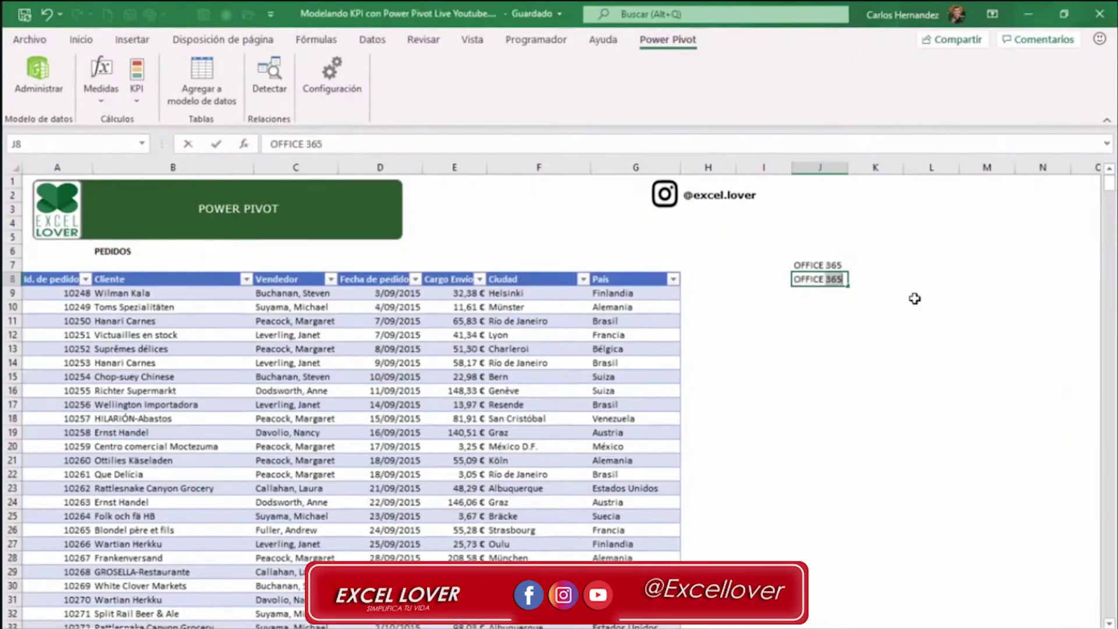
{"action": "type", "text": "2019"}
{"action": "key", "text": "Return"}
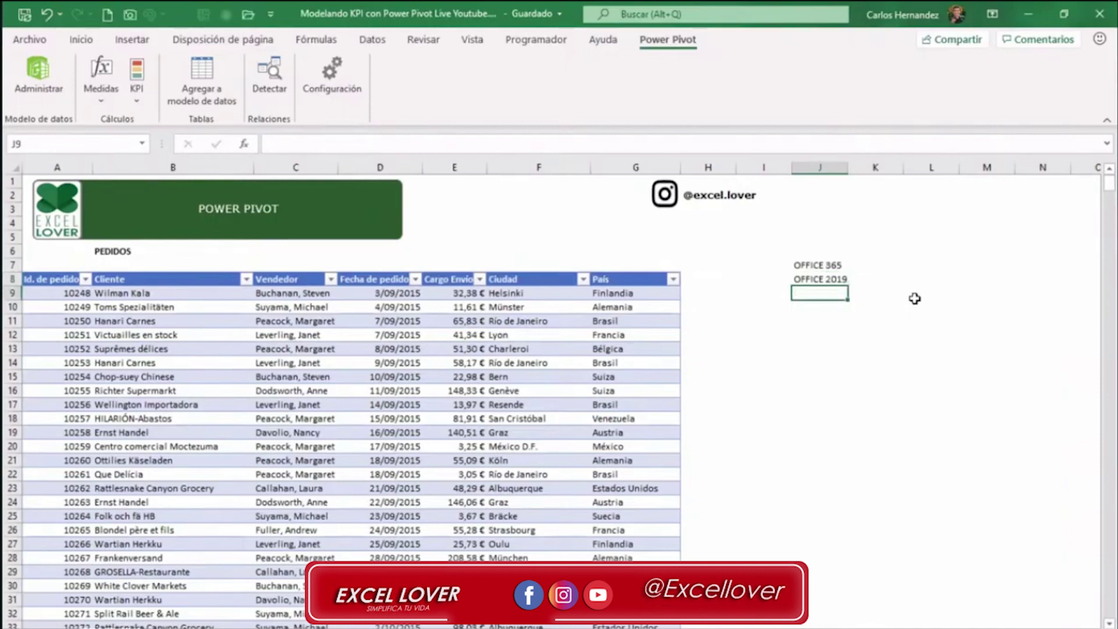
{"action": "key", "text": "ctrl+apostrophe"}
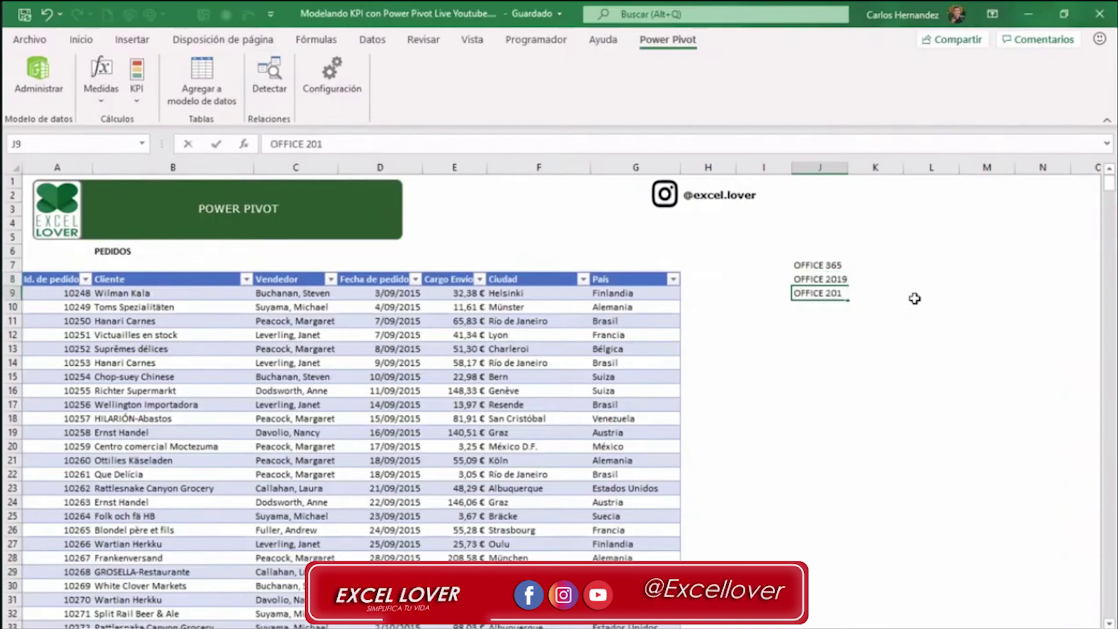
{"action": "type", "text": "6"}
{"action": "key", "text": "Return"}
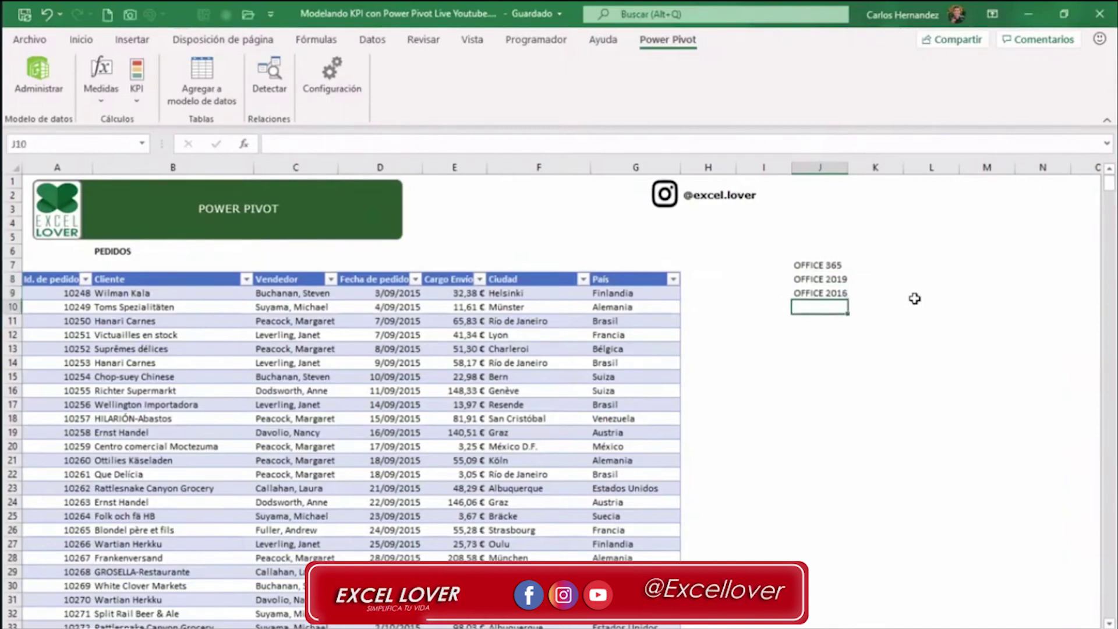
Continue the version list with "OFFICE 2013" in cell J10 and "OFFICE 2010" in J11
{"action": "key", "text": "ctrl+apostrophe"}
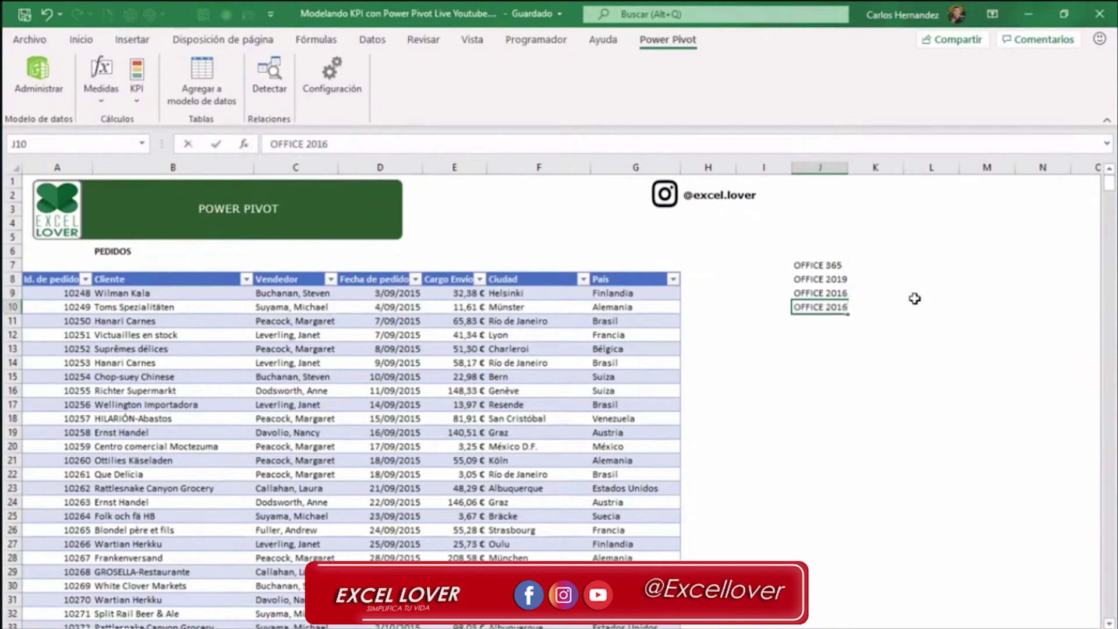
{"action": "type", "text": "3"}
{"action": "key", "text": "Return"}
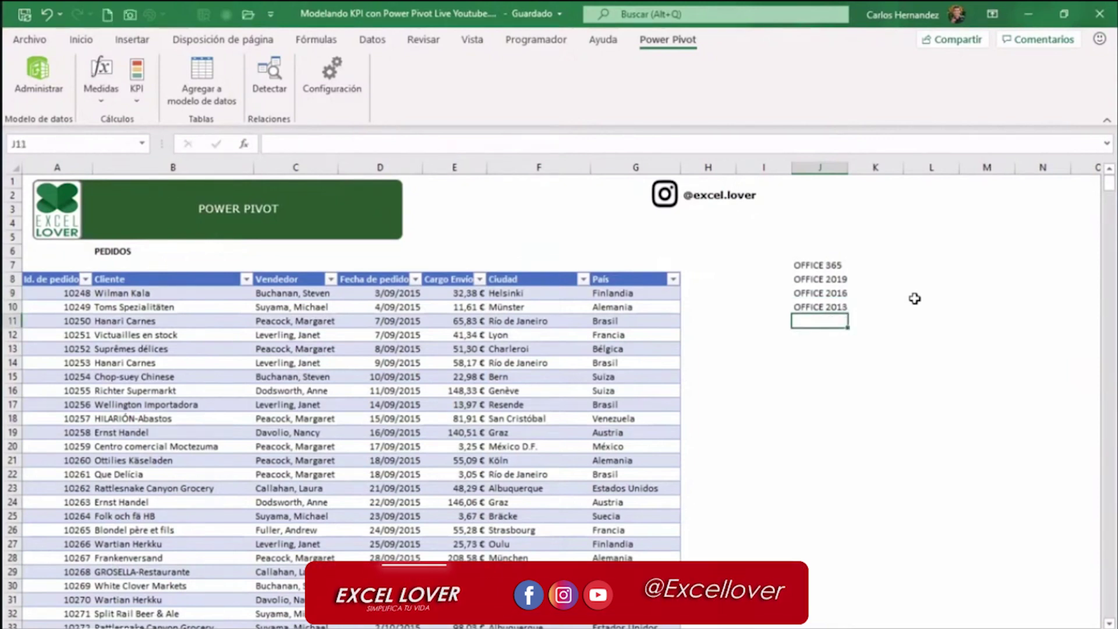
{"action": "key", "text": "ctrl+apostrophe"}
{"action": "key", "text": "BackSpace"}
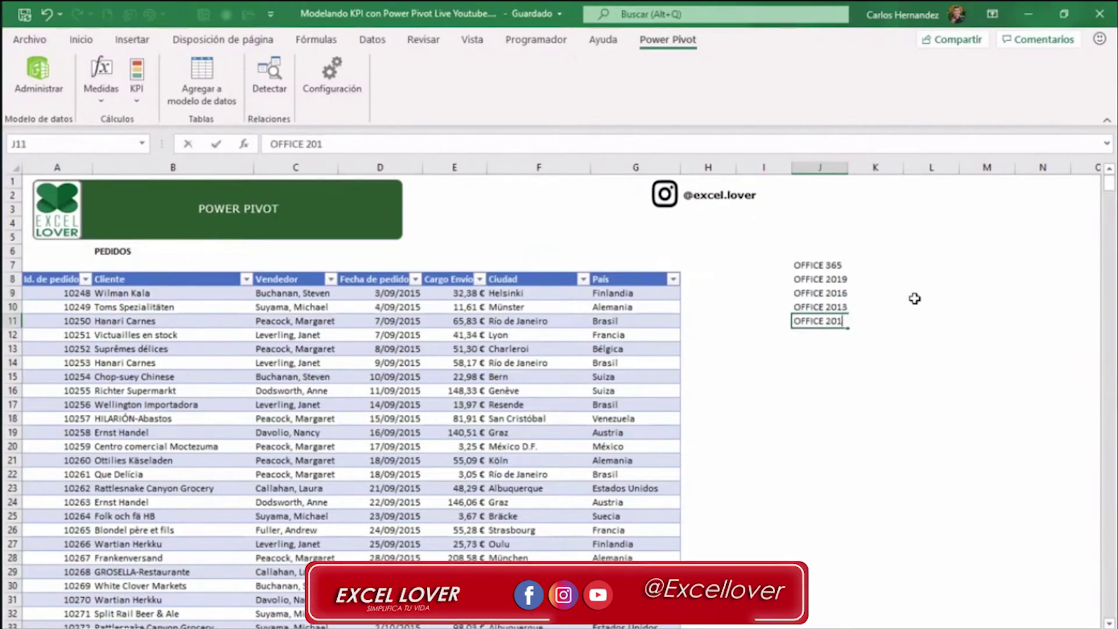
{"action": "type", "text": "0"}
{"action": "key", "text": "Return"}
Apply a red font colour to the OFFICE 2013 and OFFICE 2010 entries in J10:J11
{"action": "key", "text": "Up"}
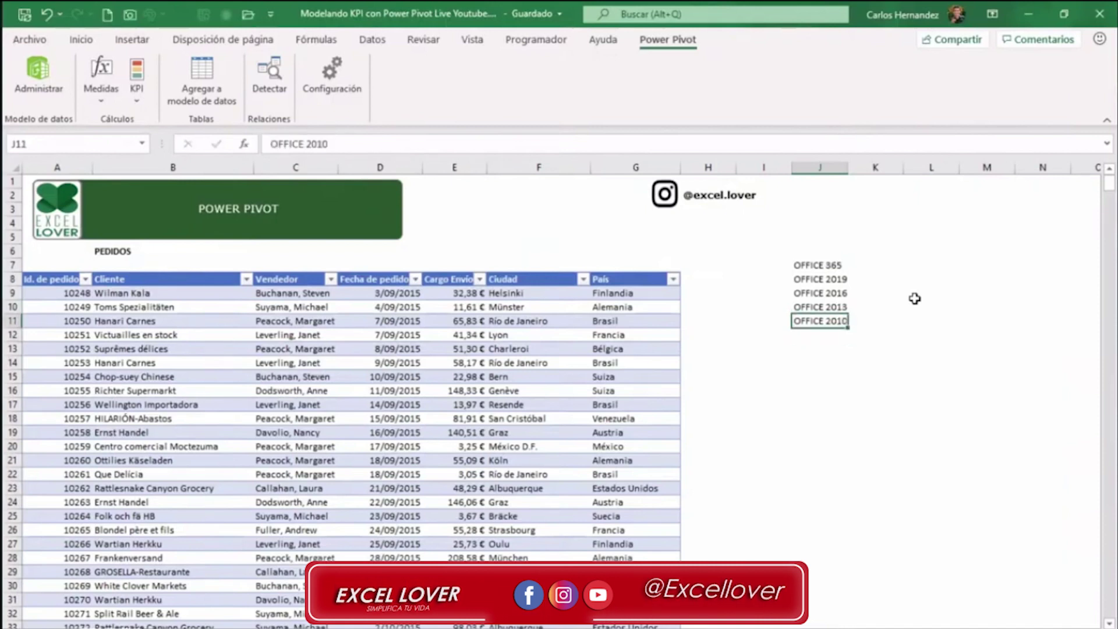
{"action": "key", "text": "shift+Up"}
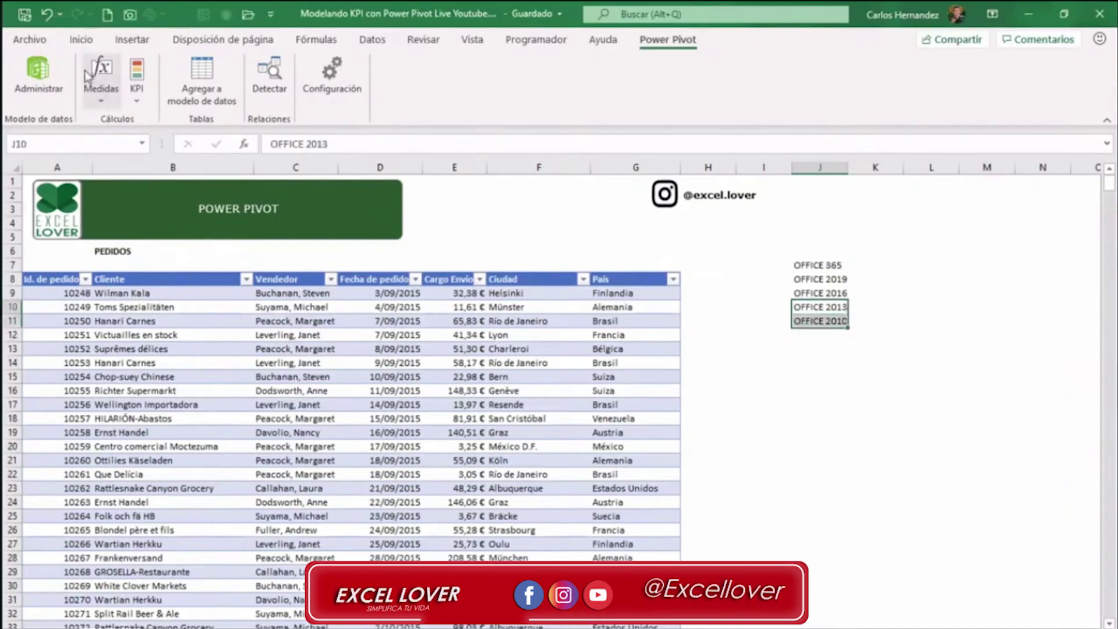
{"action": "left_click", "coordinate": [81, 39]}
{"action": "left_click", "coordinate": [230, 94]}
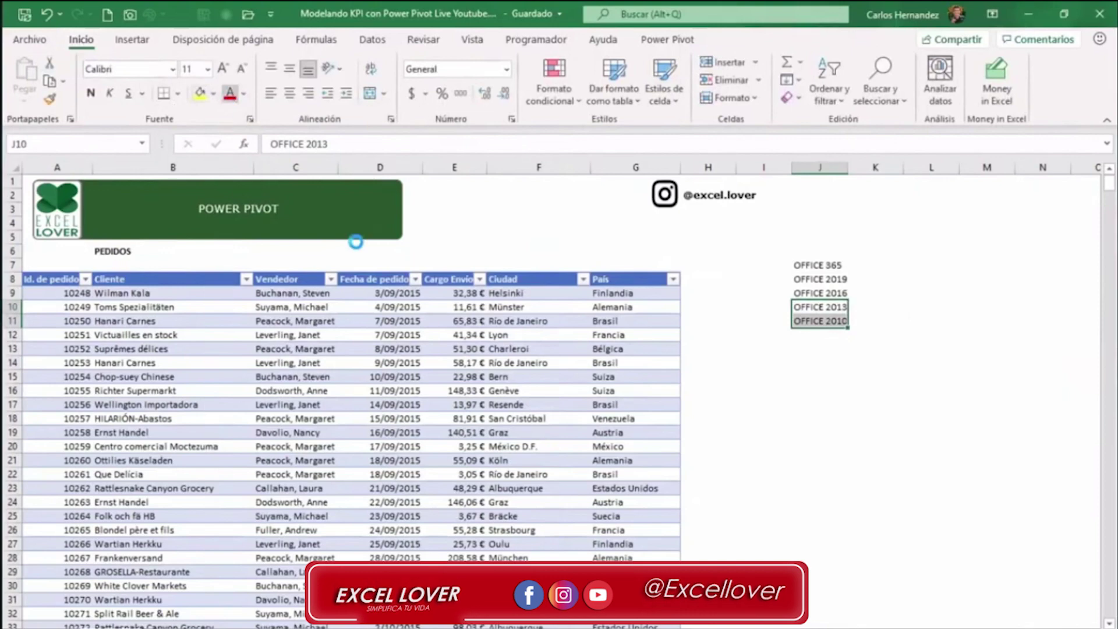
{"action": "left_click", "coordinate": [828, 349]}
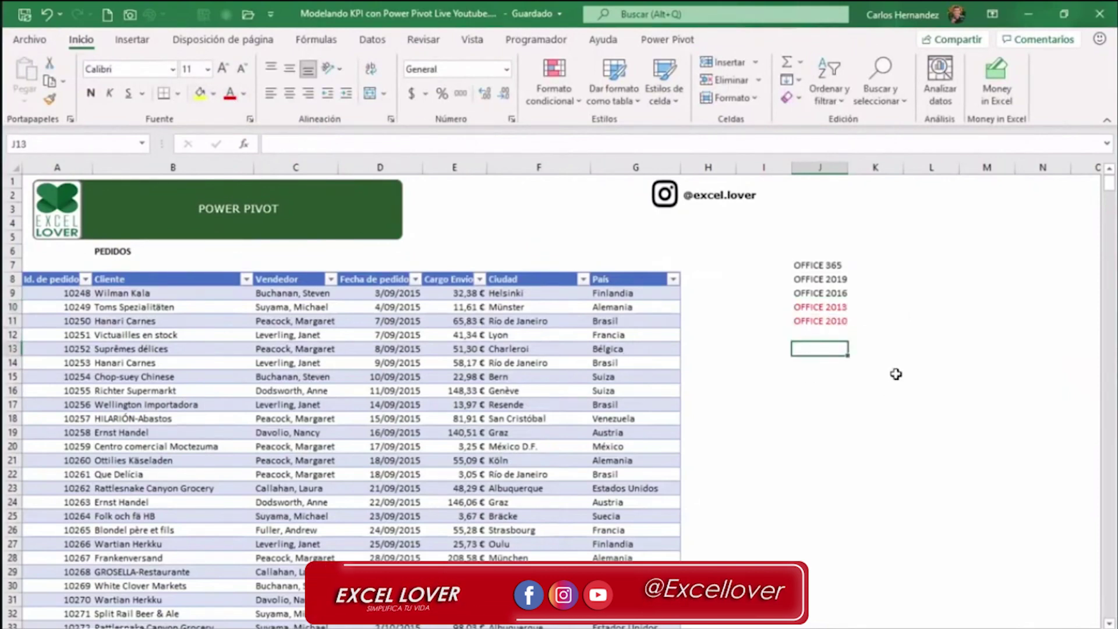
Fill both cells K10:K11 with "Complemento", beside OFFICE 2013 and OFFICE 2010
{"action": "scroll", "coordinate": [892, 373], "scroll_direction": "up", "scroll_amount": 3, "text": "ctrl"}
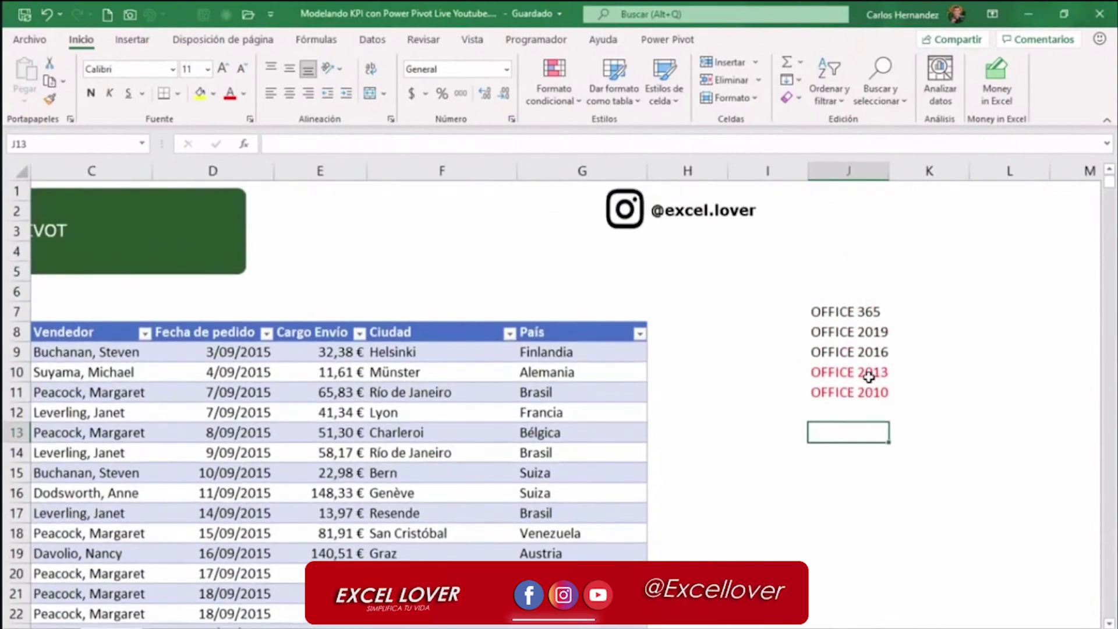
{"action": "left_click_drag", "start_coordinate": [864, 371], "coordinate": [936, 406]}
{"action": "type", "text": "cOMPLEMENTE"}
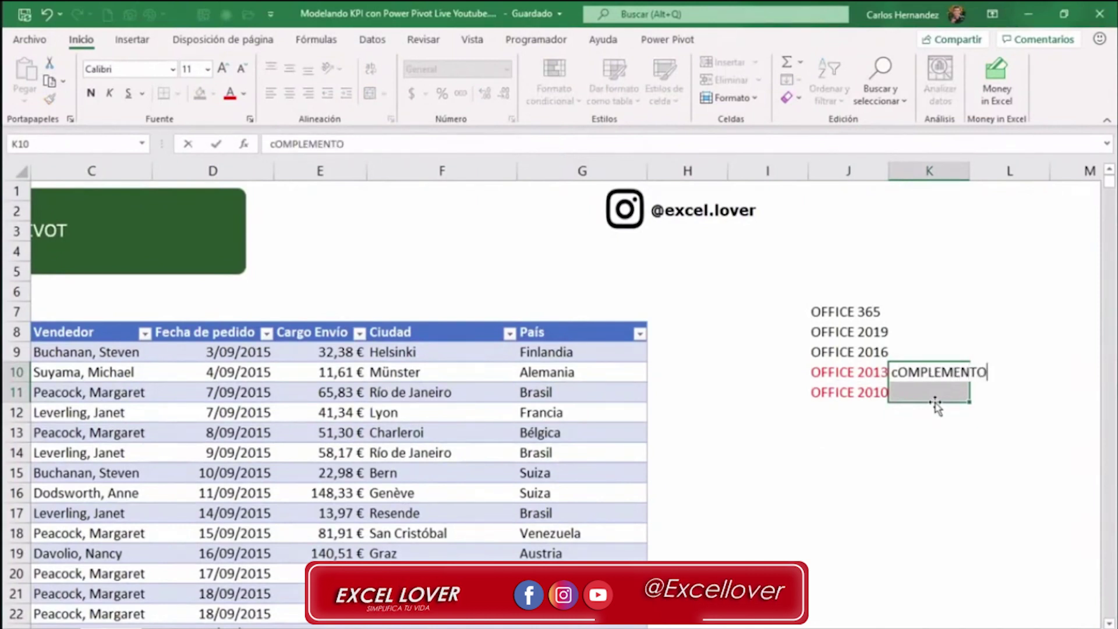
{"action": "key", "text": "ctrl+Return"}
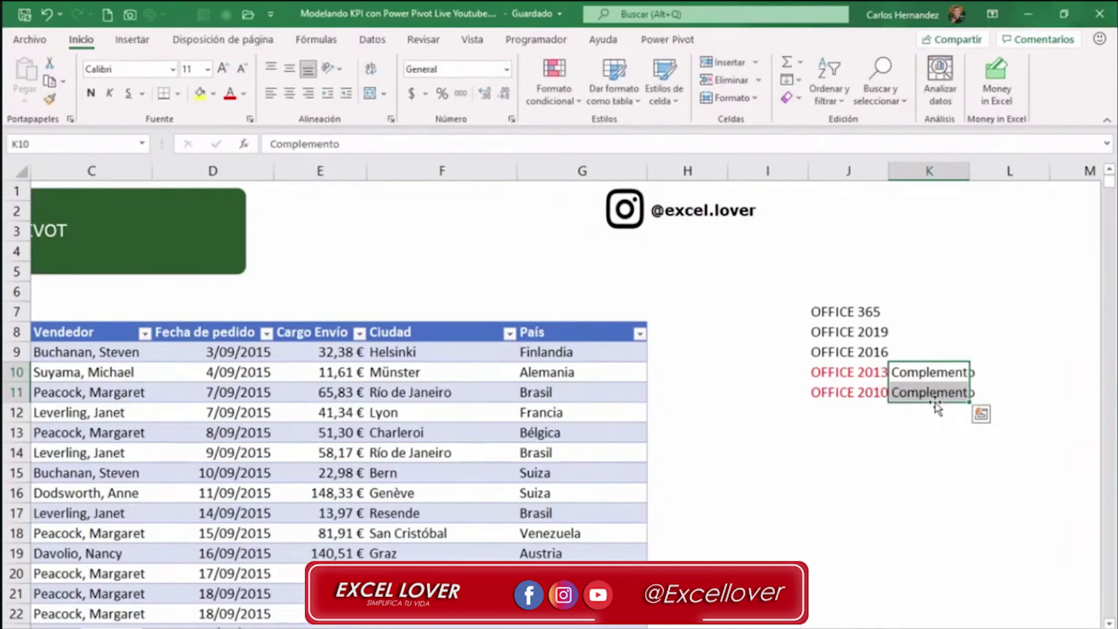
{"action": "left_click", "coordinate": [884, 426]}
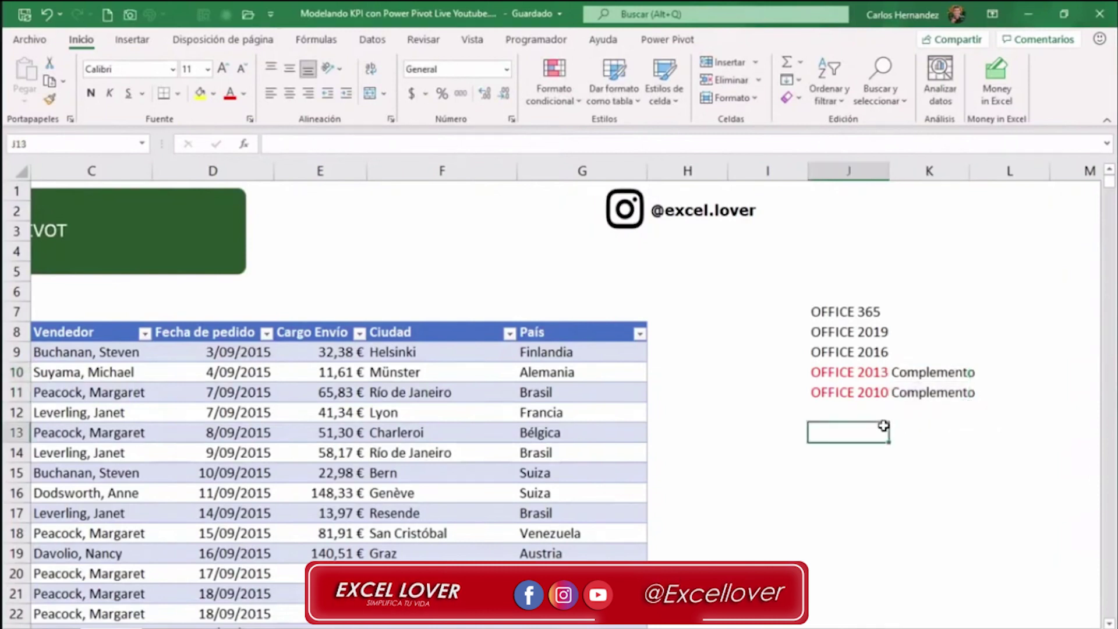
{"action": "left_click", "coordinate": [877, 375]}
{"action": "left_click", "coordinate": [930, 374]}
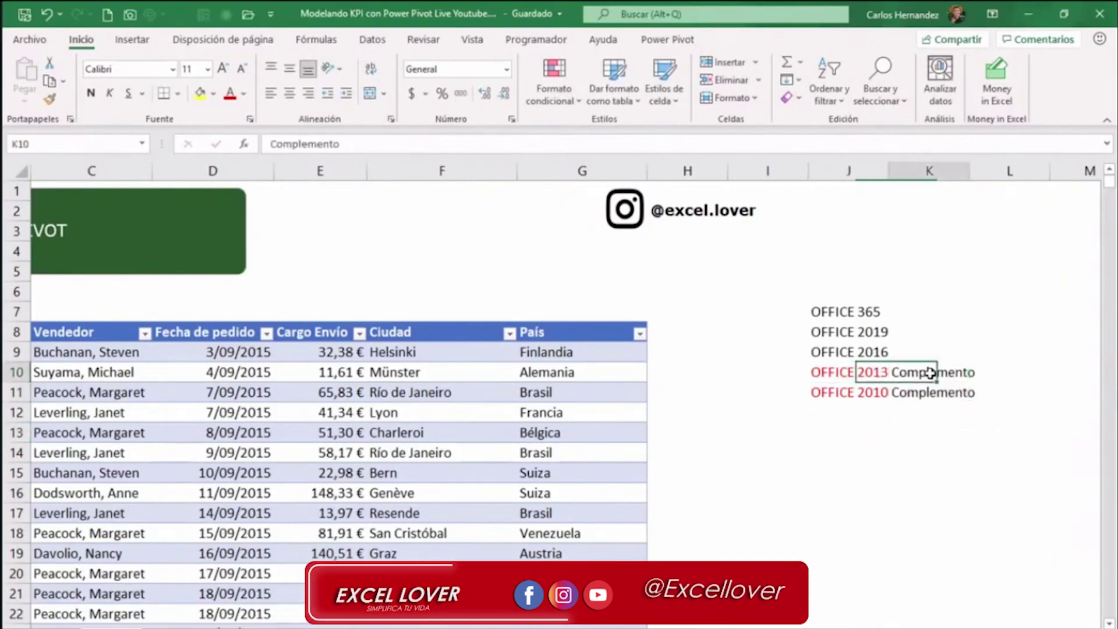
{"action": "left_click", "coordinate": [926, 394]}
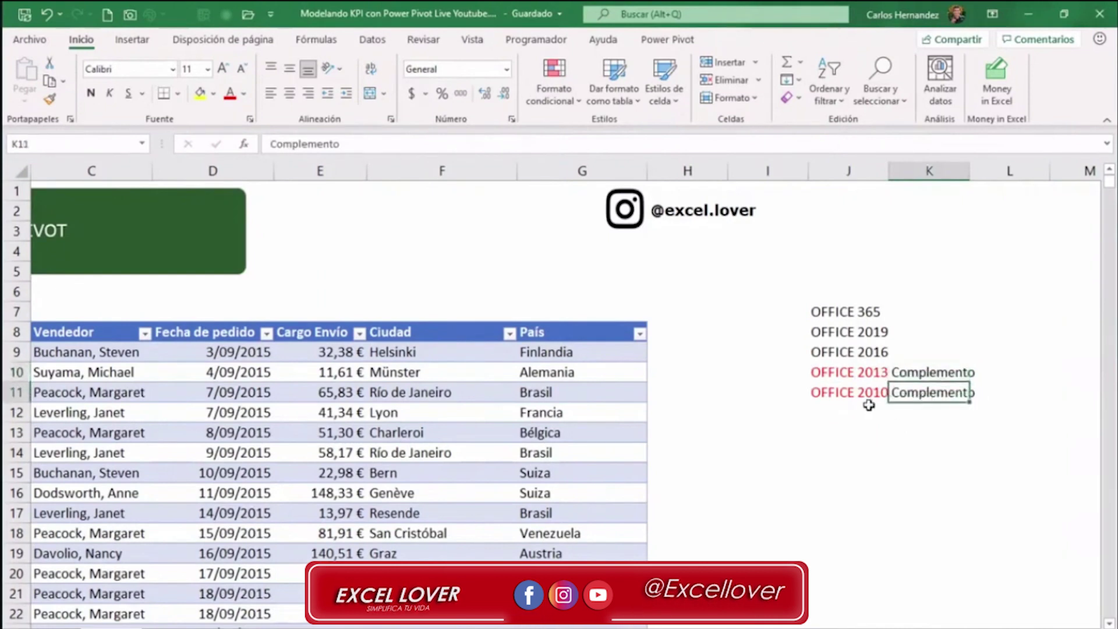
{"action": "left_click", "coordinate": [852, 392]}
{"action": "left_click", "coordinate": [879, 371]}
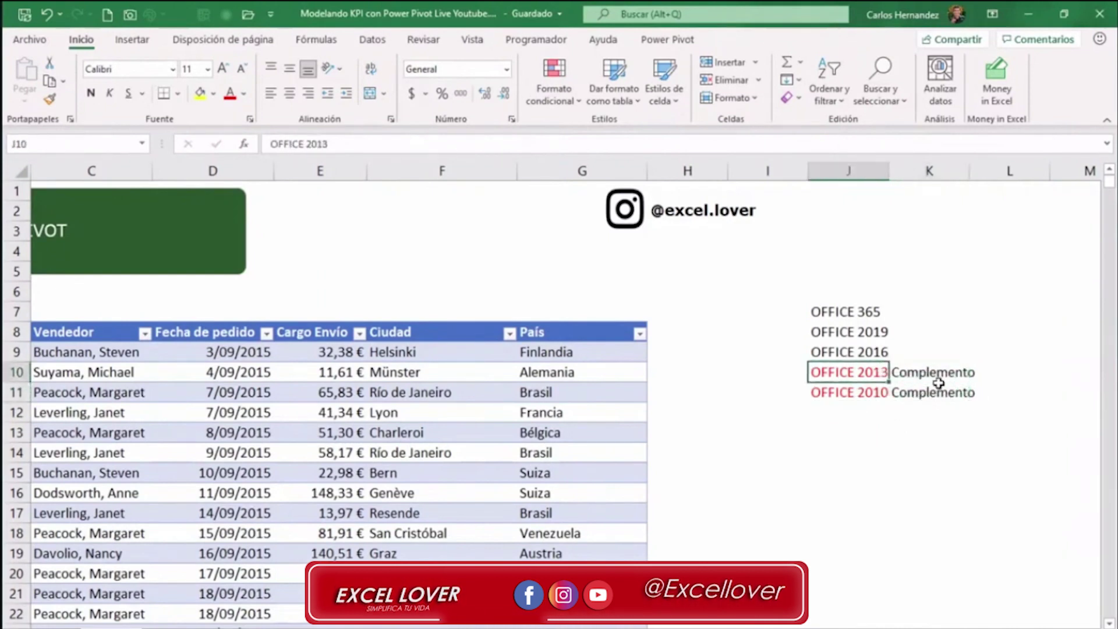
Apply a red font colour to the two "Complemento" notes in K10:K11
{"action": "left_click_drag", "start_coordinate": [926, 371], "coordinate": [928, 392]}
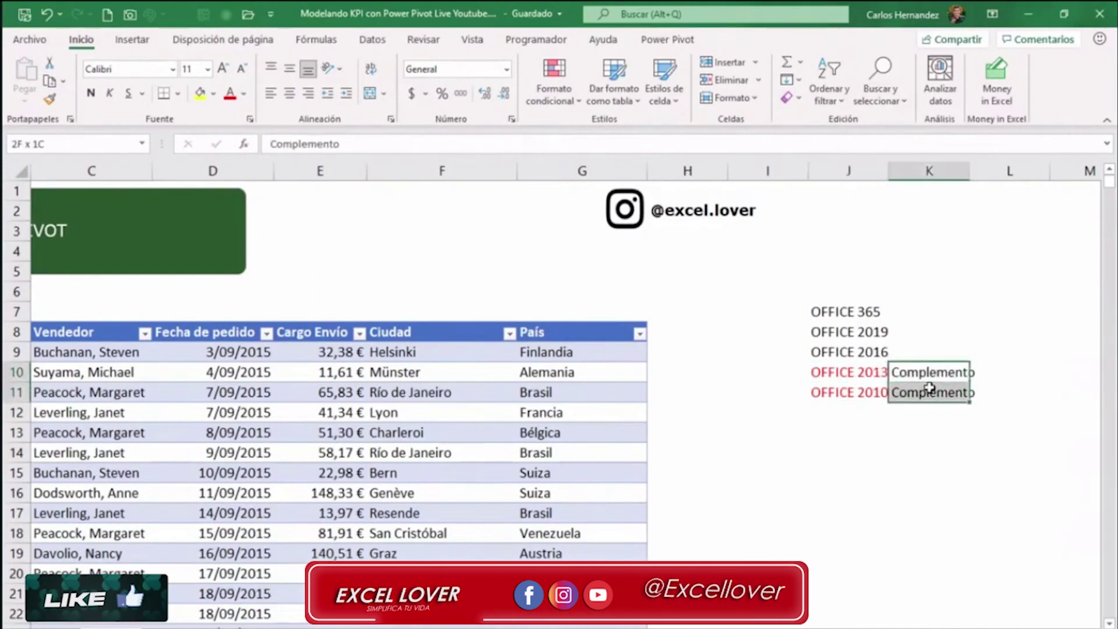
{"action": "left_click", "coordinate": [232, 94]}
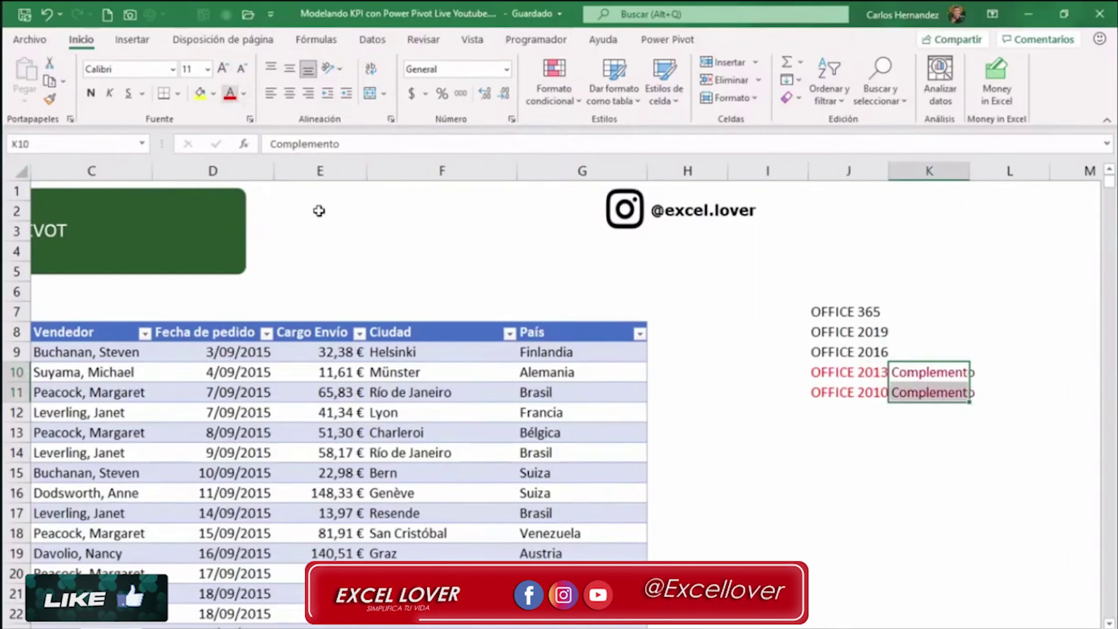
{"action": "left_click", "coordinate": [882, 430]}
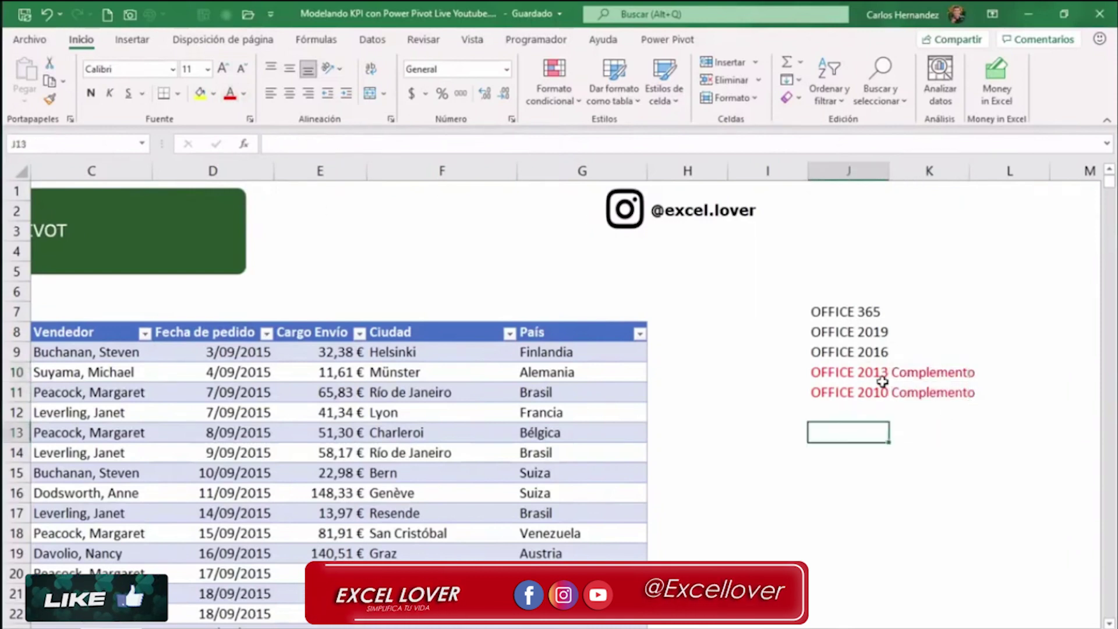
Fill both cells K8:K9 with "Pro Plus", beside OFFICE 2019 and OFFICE 2016
{"action": "left_click_drag", "start_coordinate": [854, 371], "coordinate": [923, 394]}
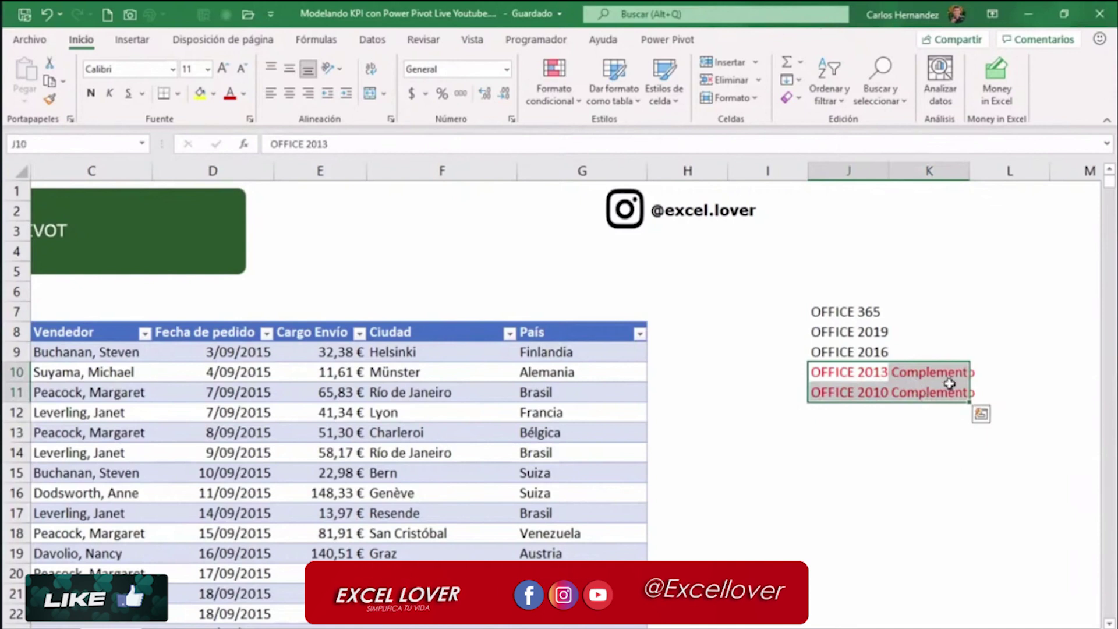
{"action": "left_click", "coordinate": [859, 351]}
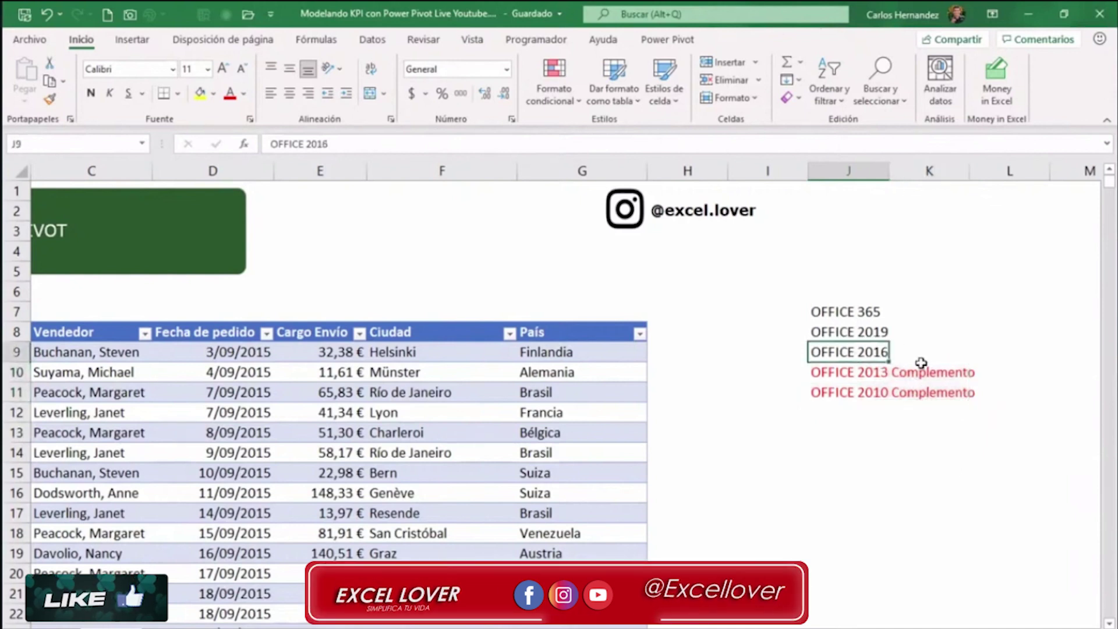
{"action": "left_click", "coordinate": [878, 332]}
{"action": "left_click", "coordinate": [917, 335]}
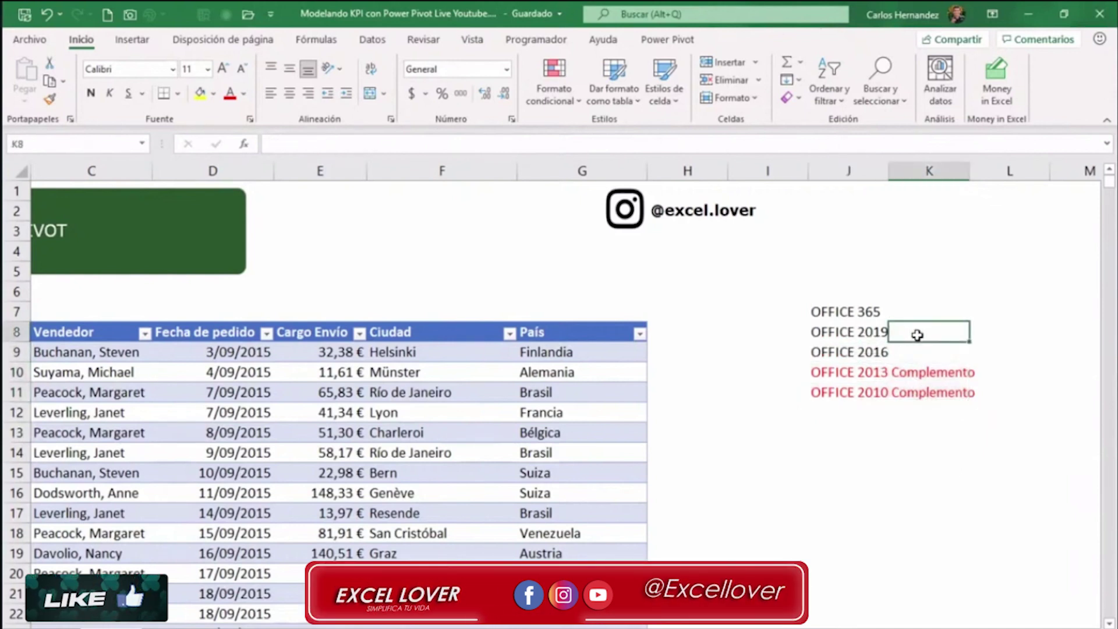
{"action": "left_click_drag", "start_coordinate": [919, 335], "coordinate": [922, 350]}
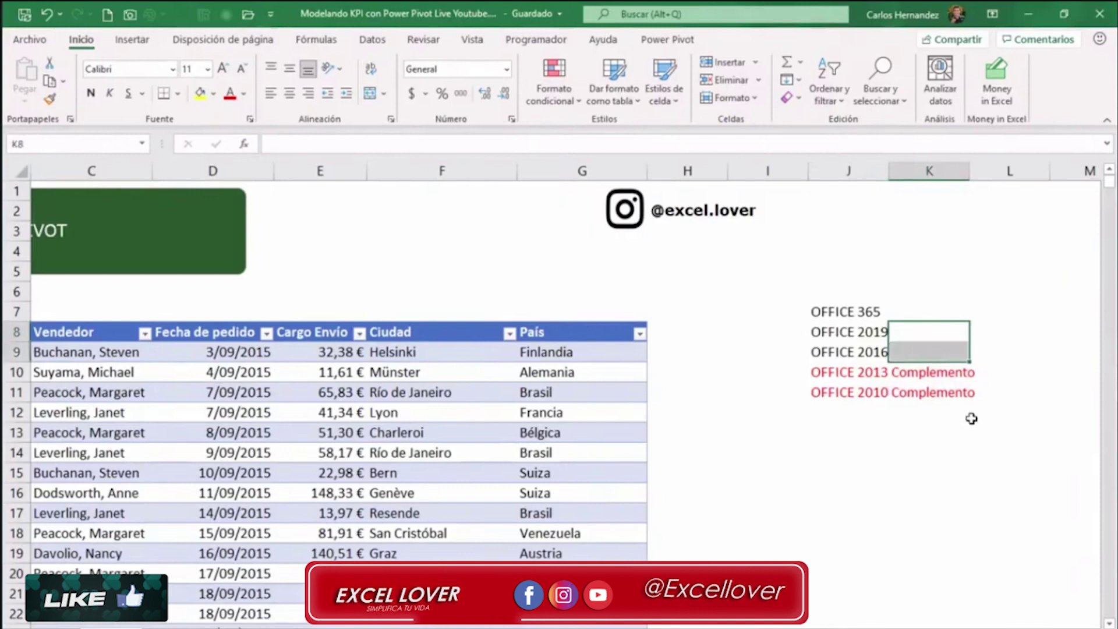
{"action": "type", "text": "Pro Plus"}
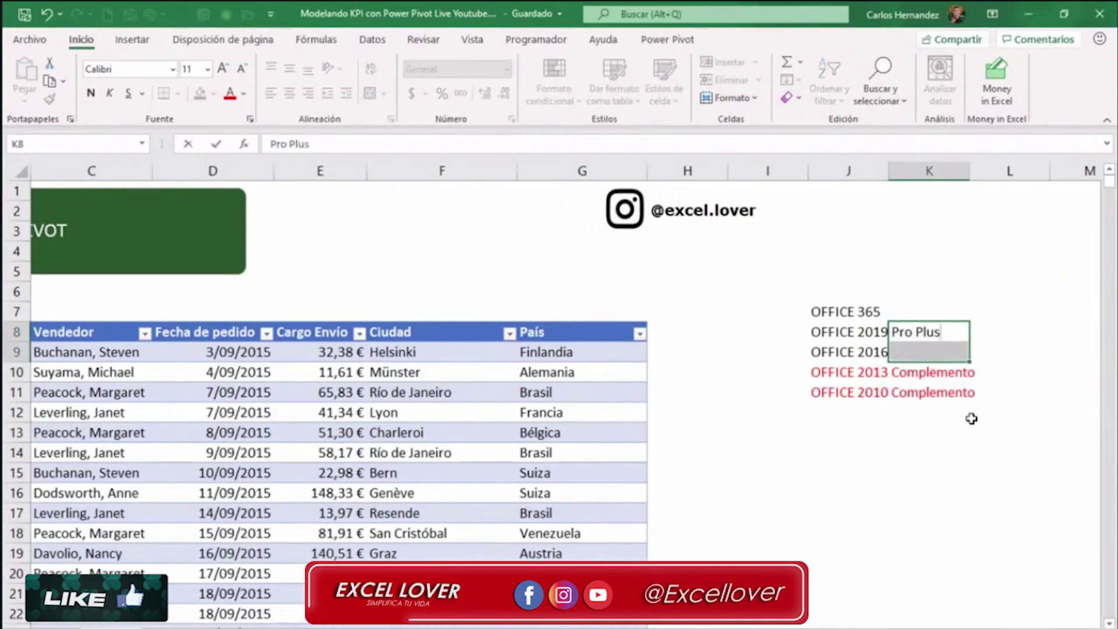
{"action": "key", "text": "ctrl+Return"}
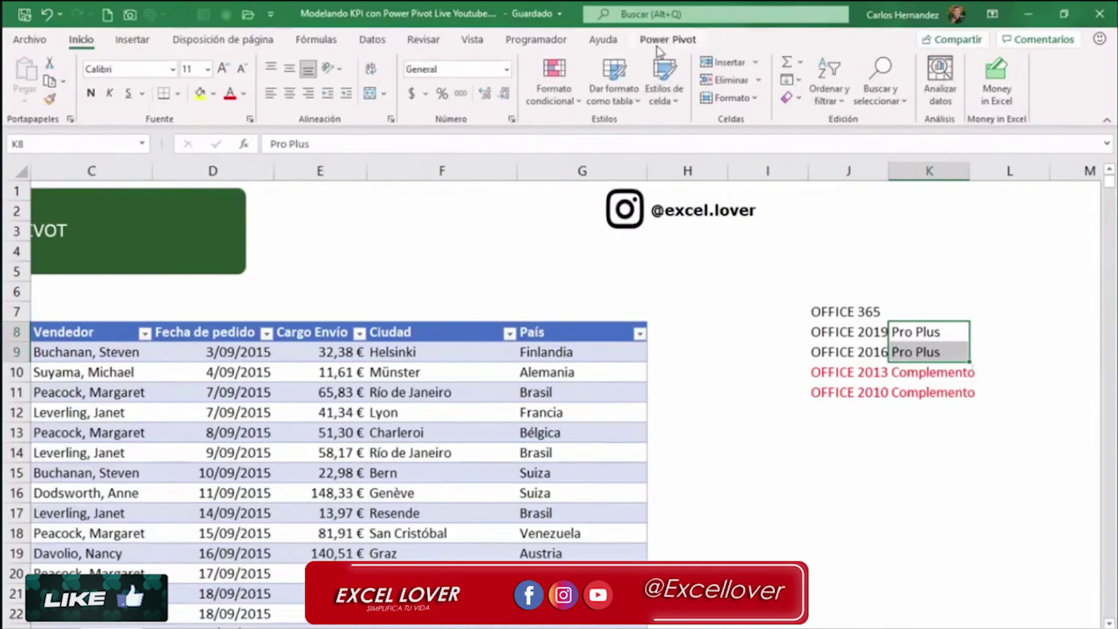
{"action": "left_click", "coordinate": [862, 337]}
{"action": "left_click", "coordinate": [914, 313]}
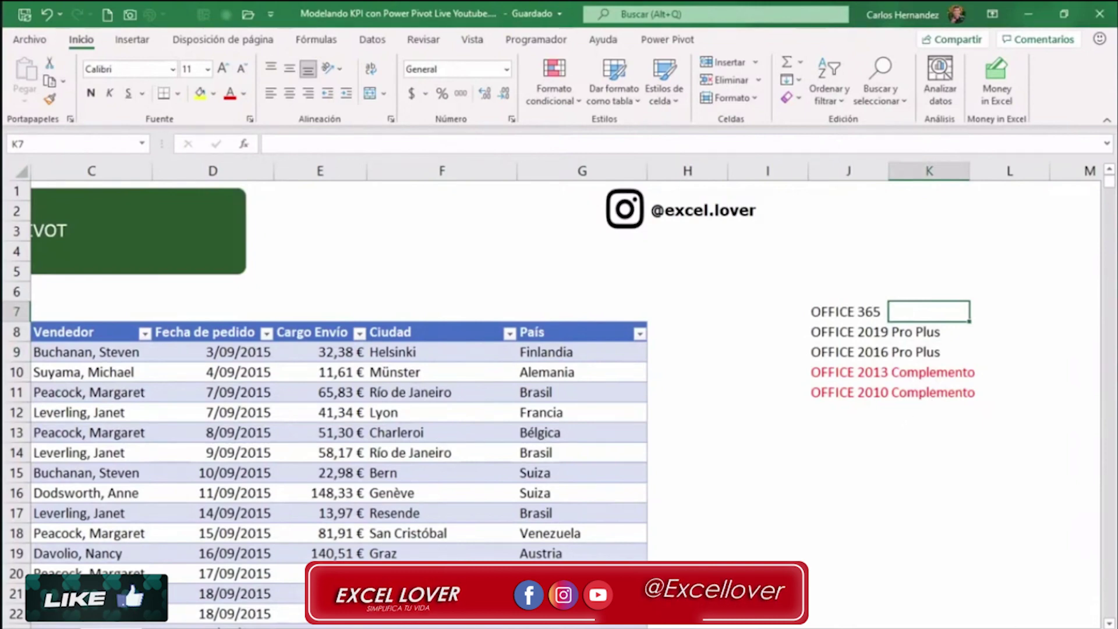
{"action": "scroll", "coordinate": [859, 433], "scroll_direction": "down", "scroll_amount": 5}
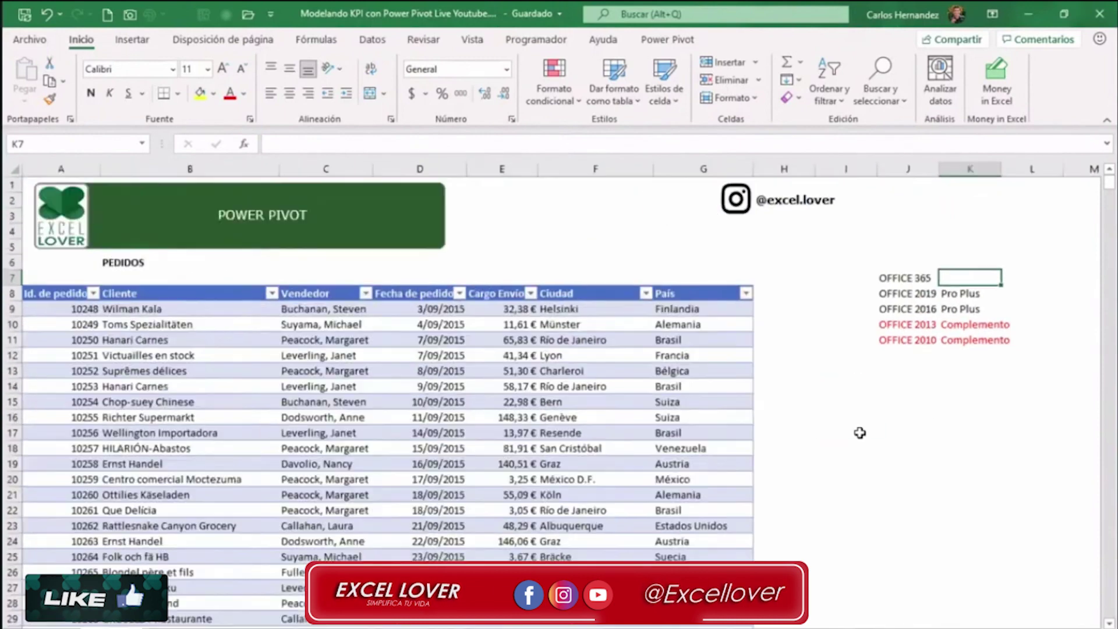
{"action": "left_click", "coordinate": [860, 432]}
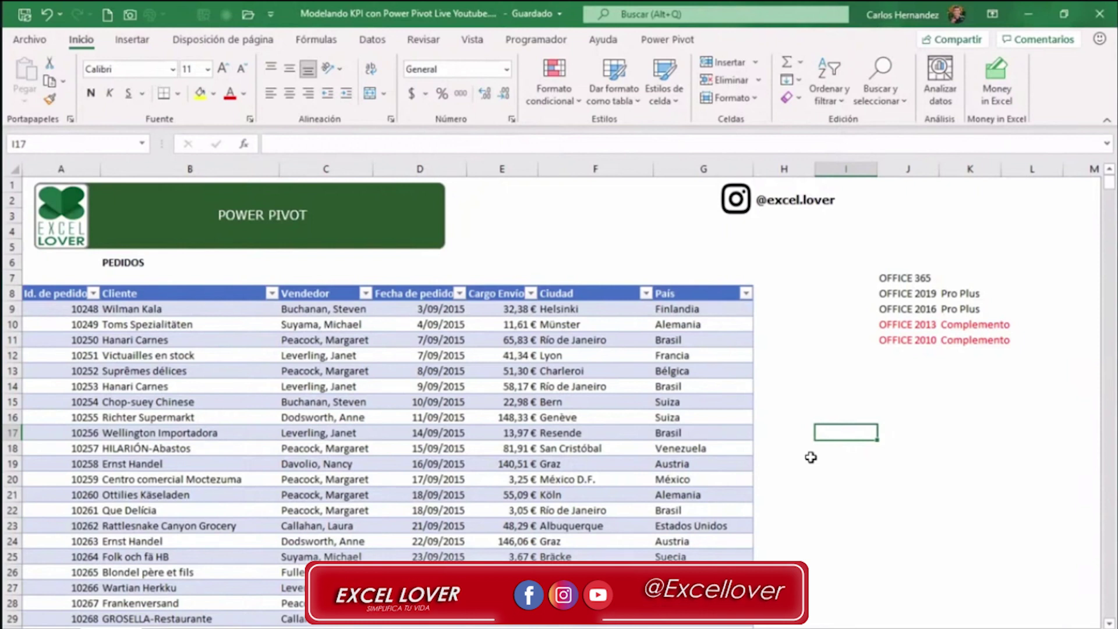
{"action": "left_click", "coordinate": [794, 366]}
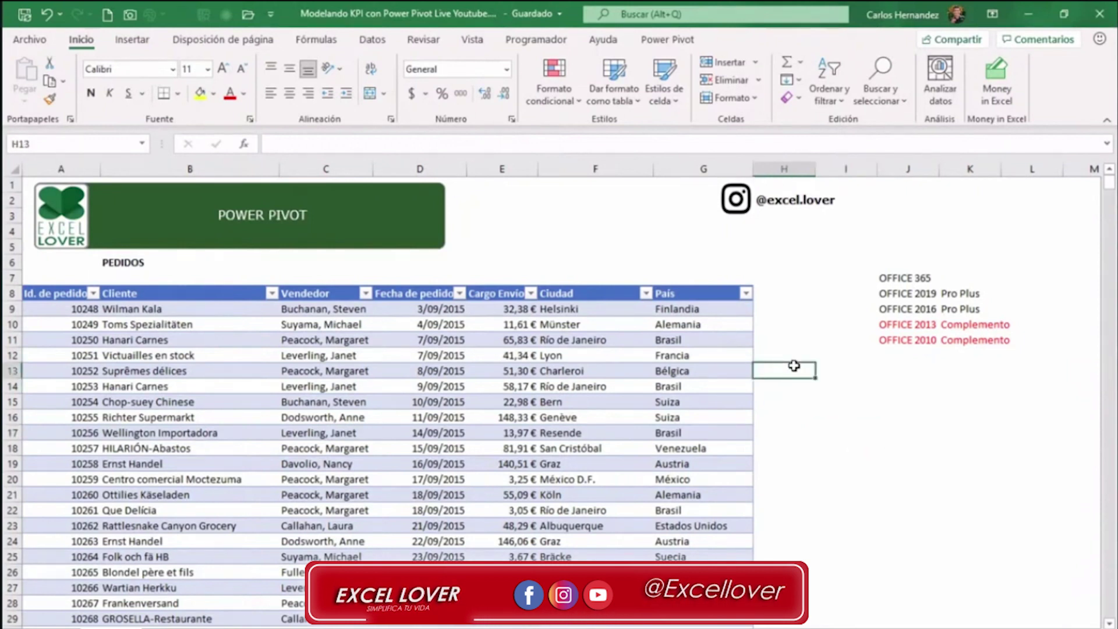
Examine the rows of the PEDIDOS table and its order ID, client, seller, date, shipping charge, city and country fields
{"action": "left_click", "coordinate": [166, 371]}
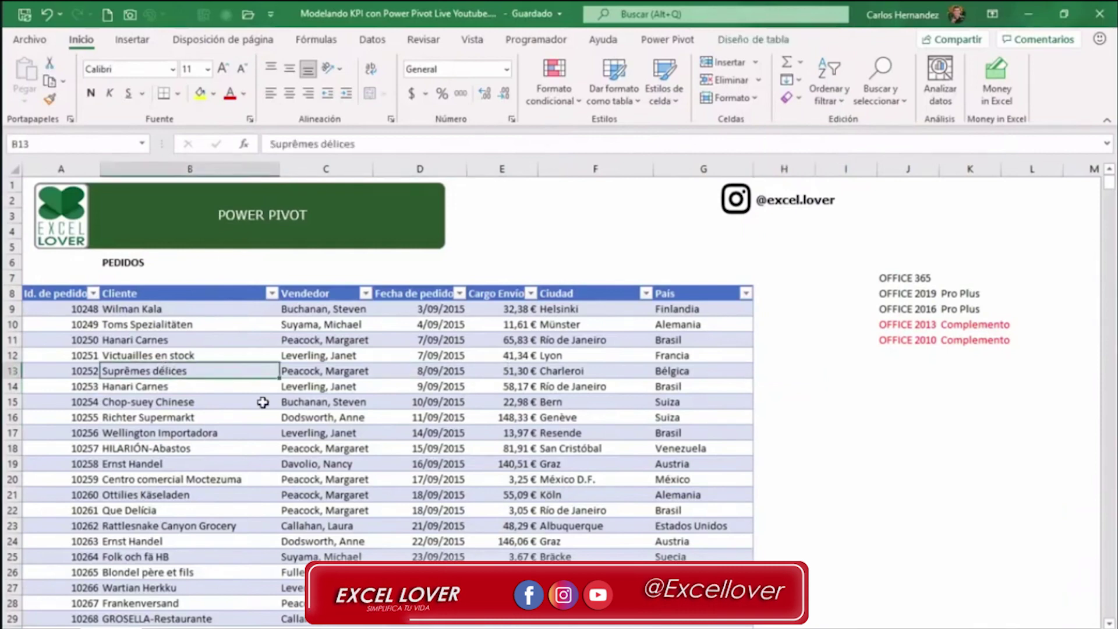
{"action": "scroll", "coordinate": [267, 403], "scroll_direction": "down", "scroll_amount": 12}
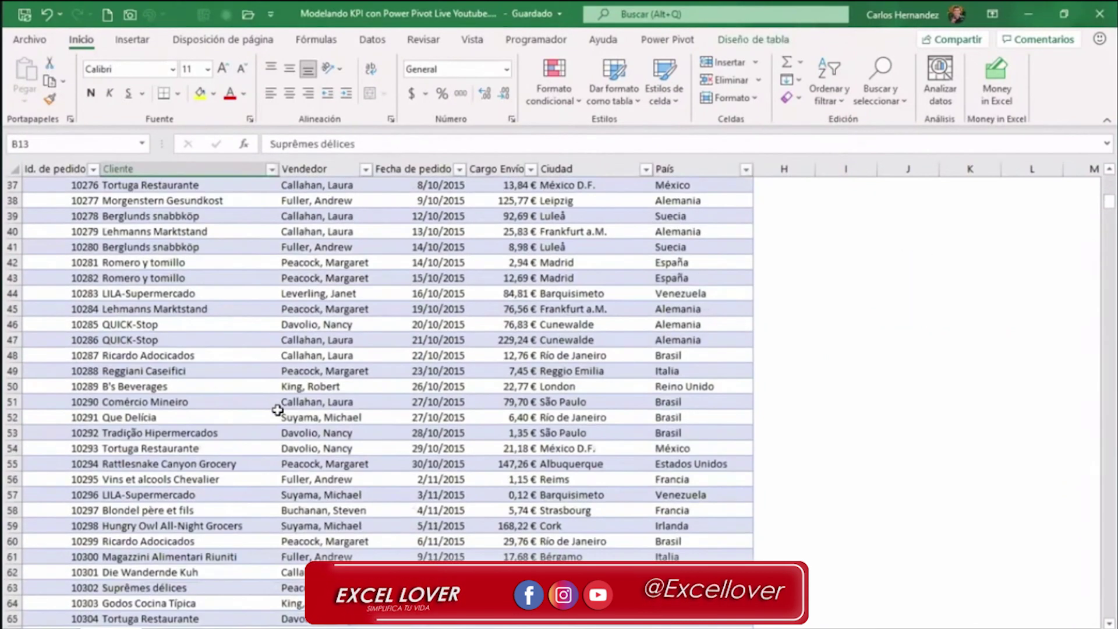
{"action": "scroll", "coordinate": [278, 410], "scroll_direction": "down", "scroll_amount": 12}
{"action": "scroll", "coordinate": [277, 410], "scroll_direction": "up", "scroll_amount": 17}
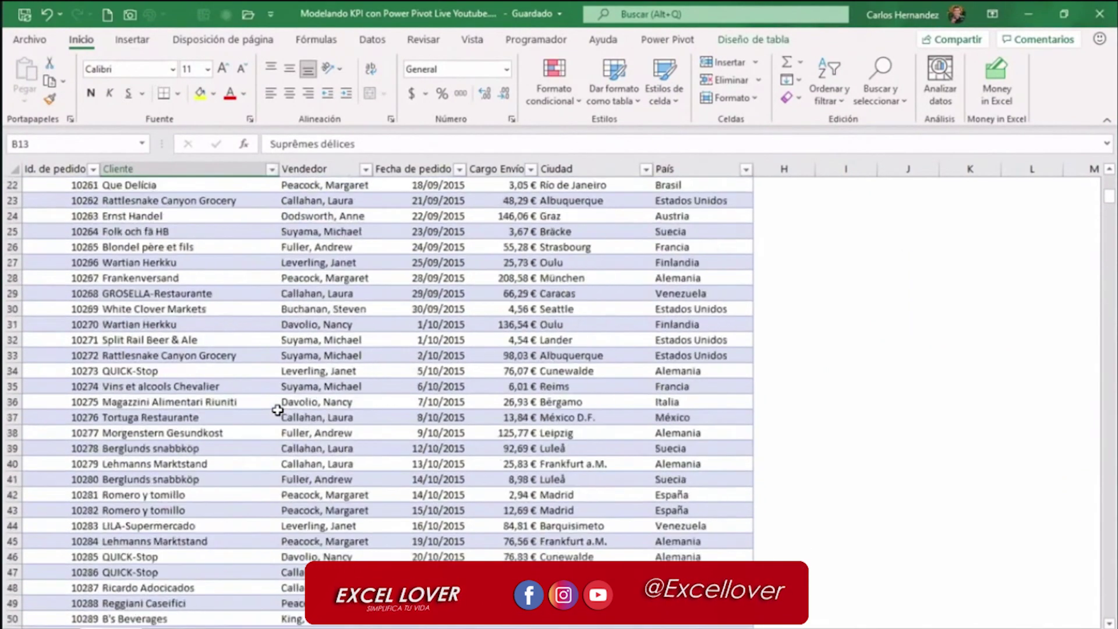
{"action": "scroll", "coordinate": [277, 410], "scroll_direction": "up", "scroll_amount": 7}
{"action": "left_click", "coordinate": [344, 341]}
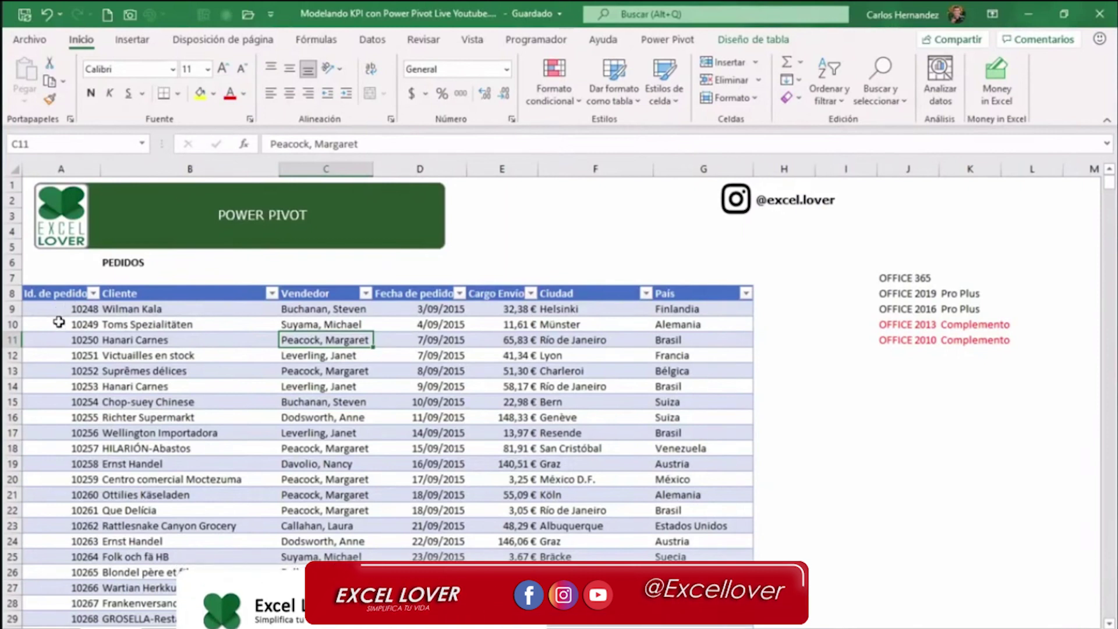
{"action": "left_click", "coordinate": [81, 324]}
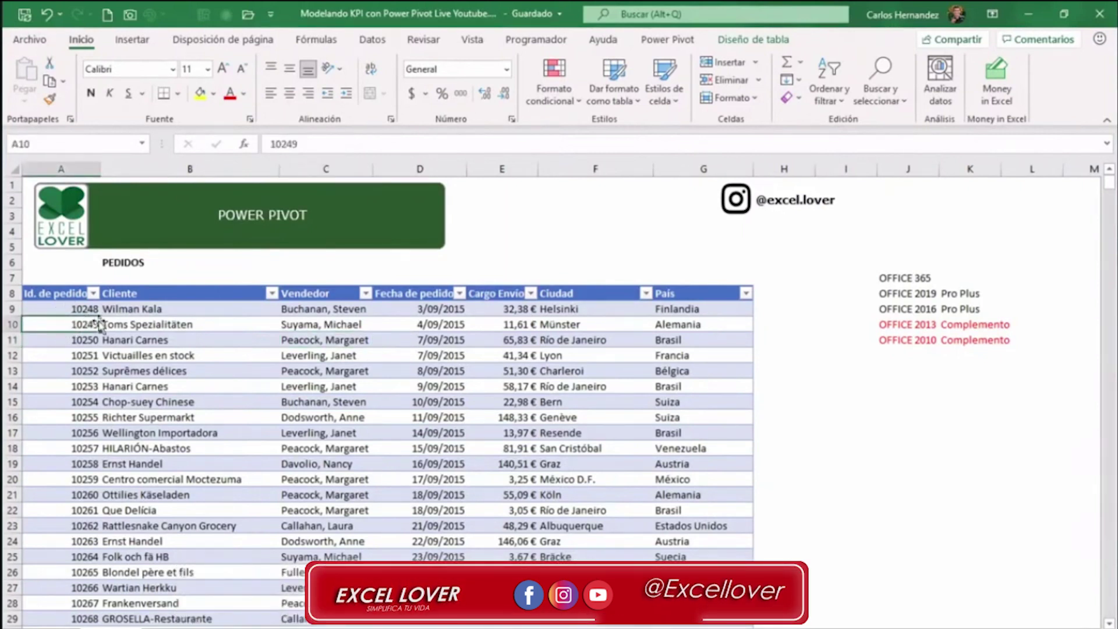
{"action": "left_click", "coordinate": [144, 322]}
{"action": "left_click", "coordinate": [297, 328]}
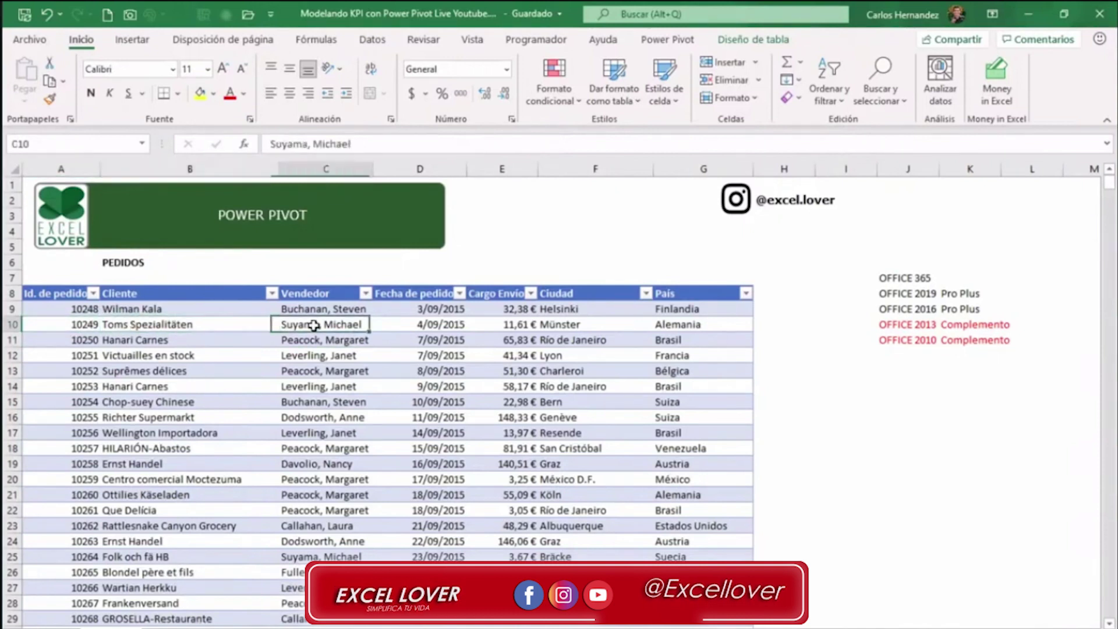
{"action": "left_click", "coordinate": [427, 324]}
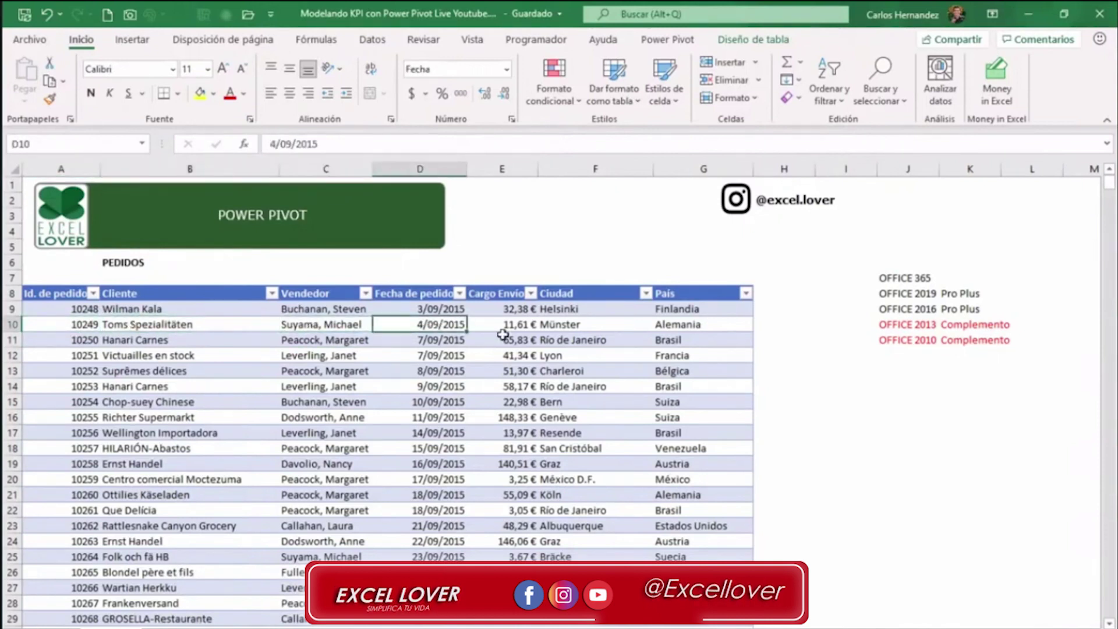
{"action": "left_click", "coordinate": [563, 329]}
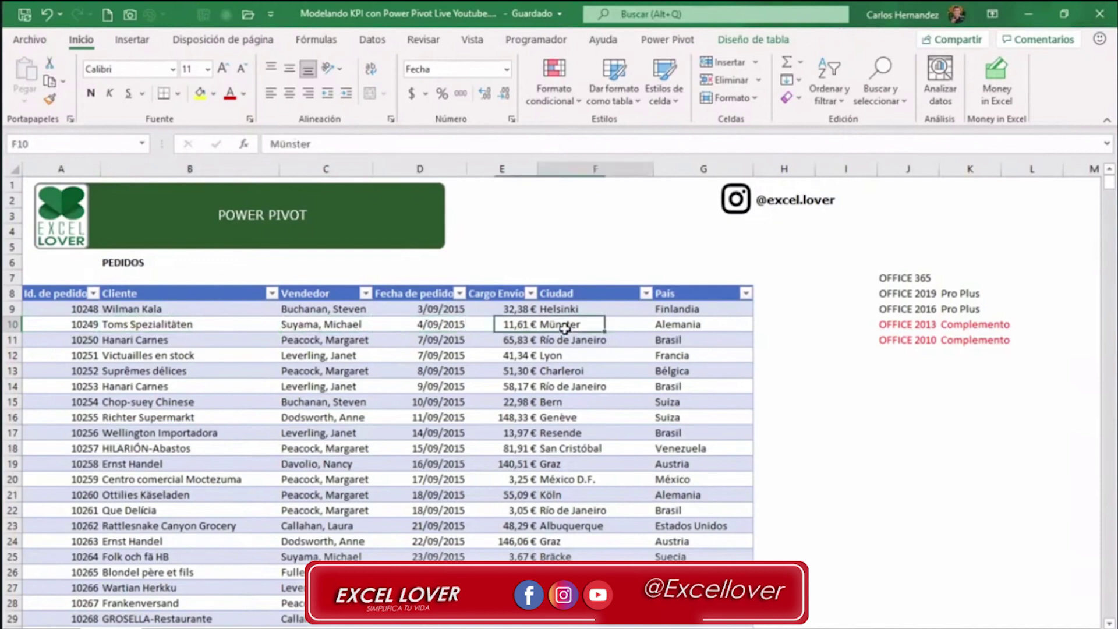
{"action": "left_click", "coordinate": [699, 328]}
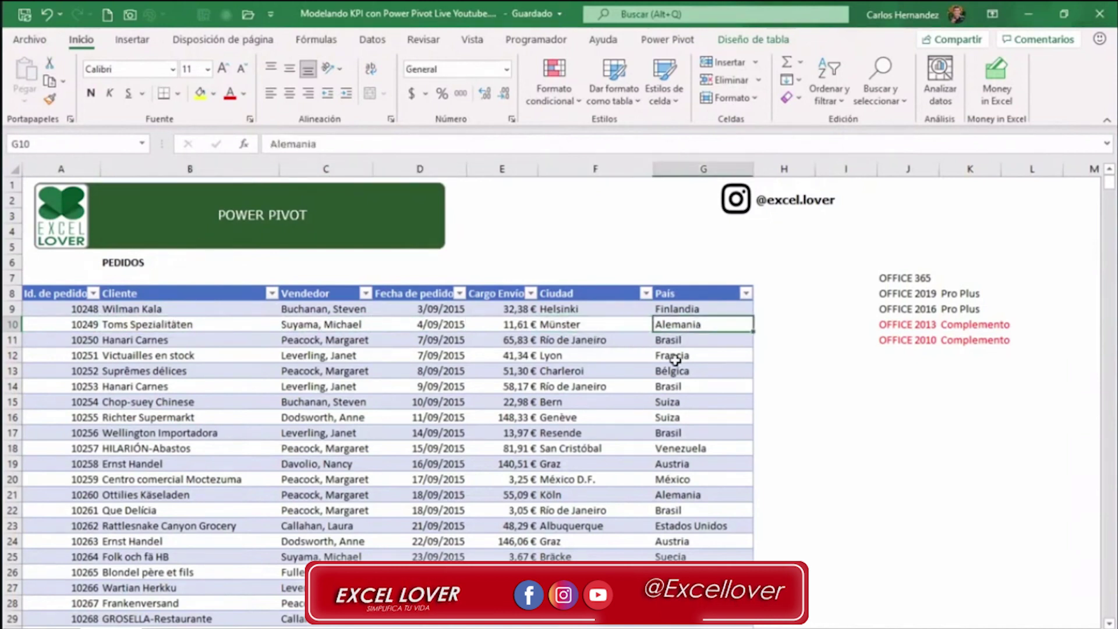
{"action": "left_click", "coordinate": [509, 325]}
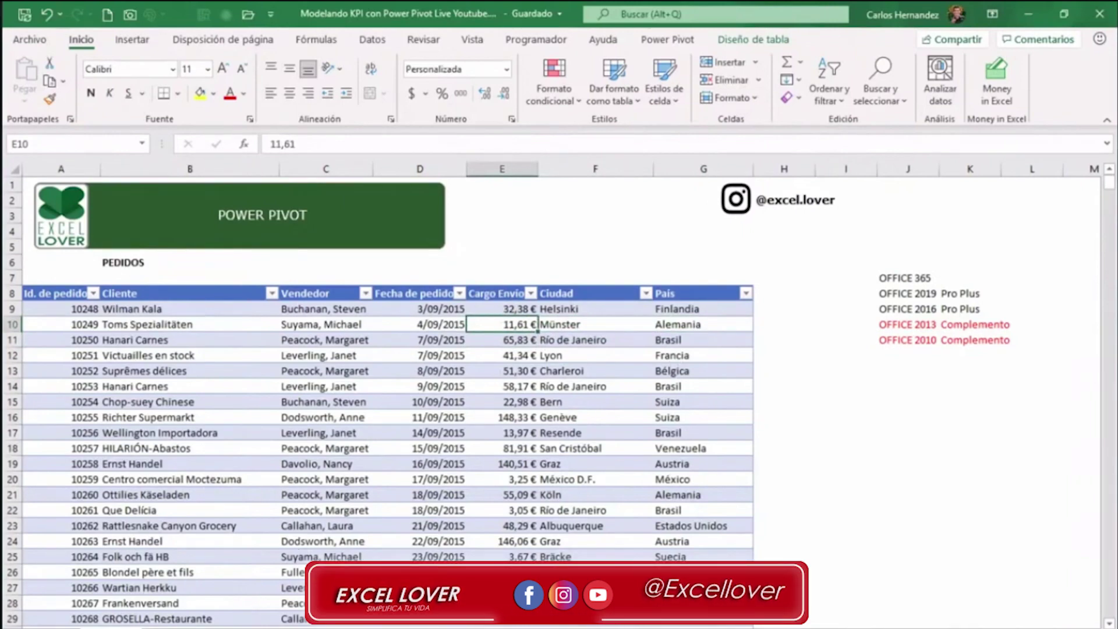
Highlight the first order ID, in A9 of the PEDIDOS table, with a yellow fill
{"action": "left_click", "coordinate": [172, 628]}
{"action": "left_click", "coordinate": [306, 364]}
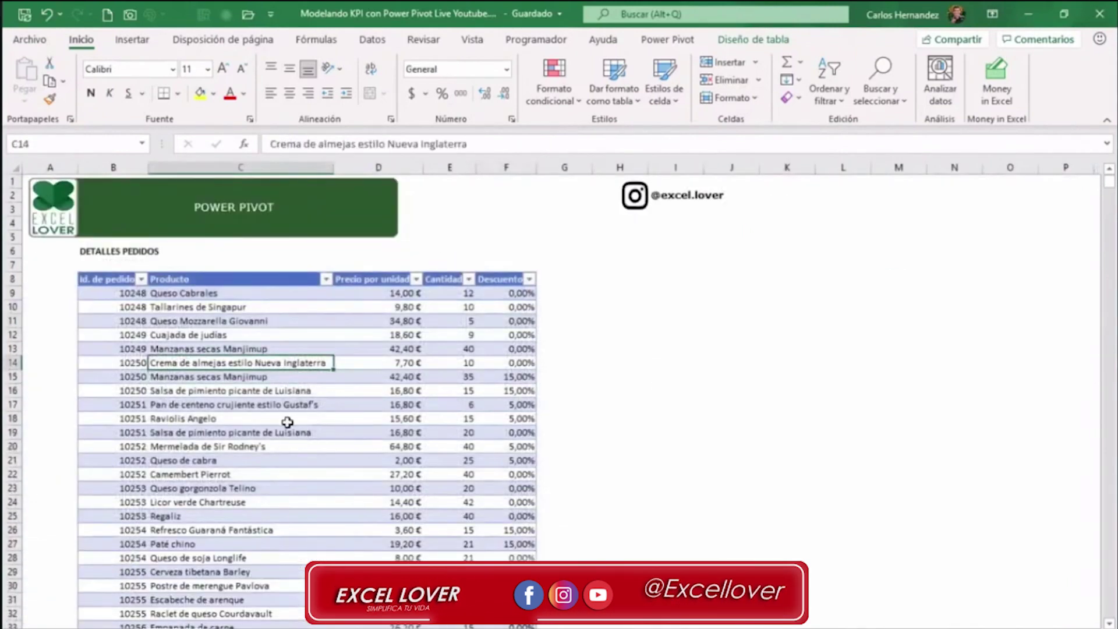
{"action": "left_click", "coordinate": [117, 628]}
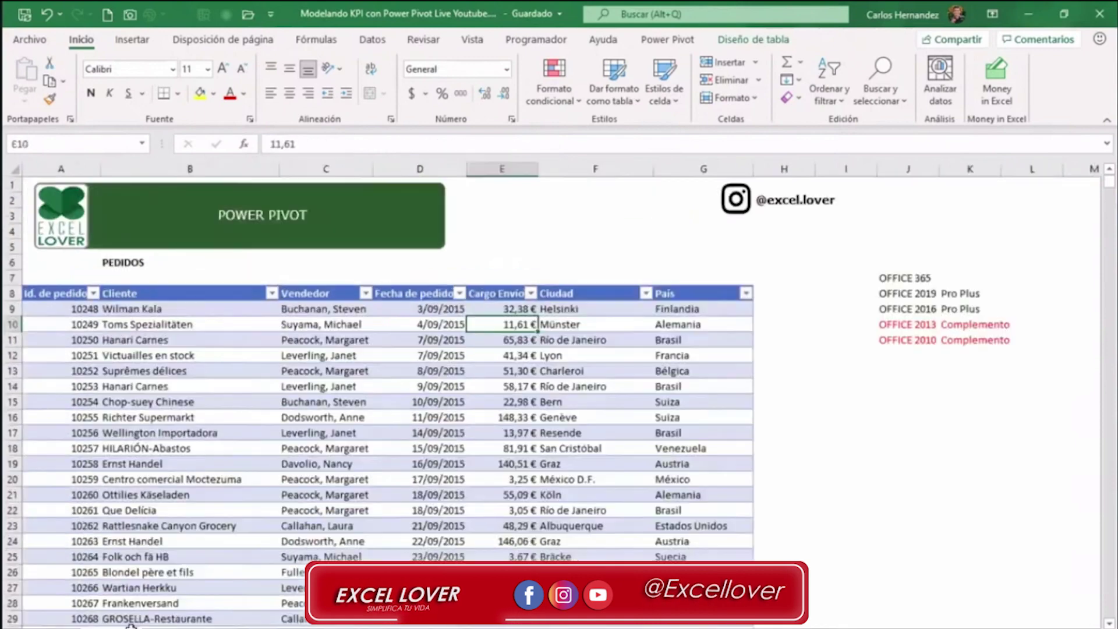
{"action": "left_click", "coordinate": [98, 310]}
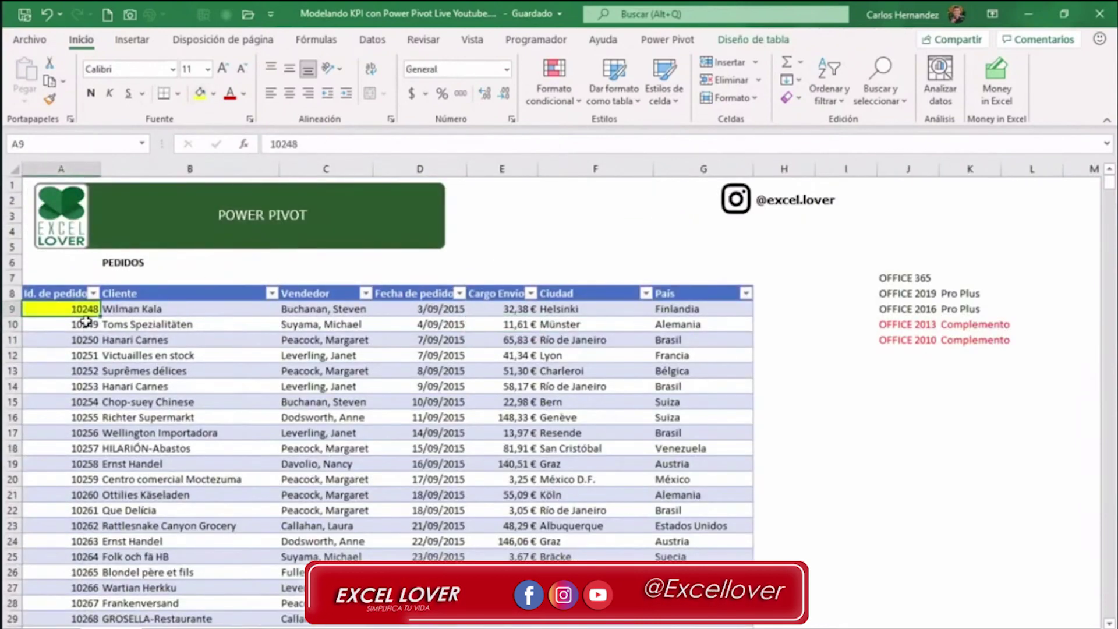
Highlight the three matching order IDs in B9:B11 of the DETALLES PEDIDOS table with a yellow fill
{"action": "left_click", "coordinate": [172, 628]}
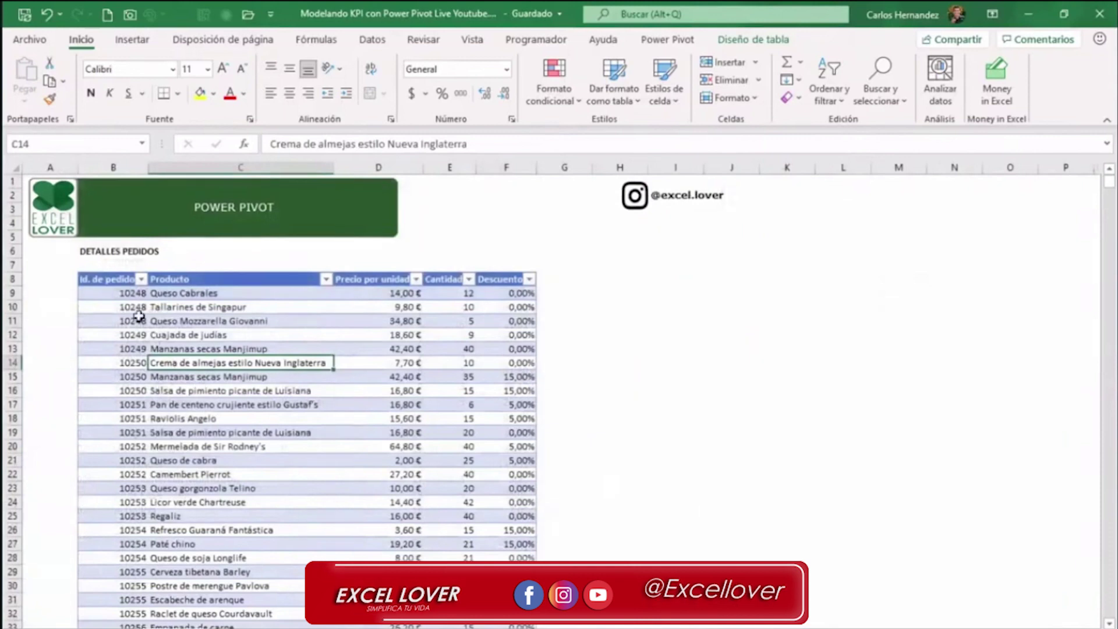
{"action": "left_click_drag", "start_coordinate": [115, 294], "coordinate": [115, 320]}
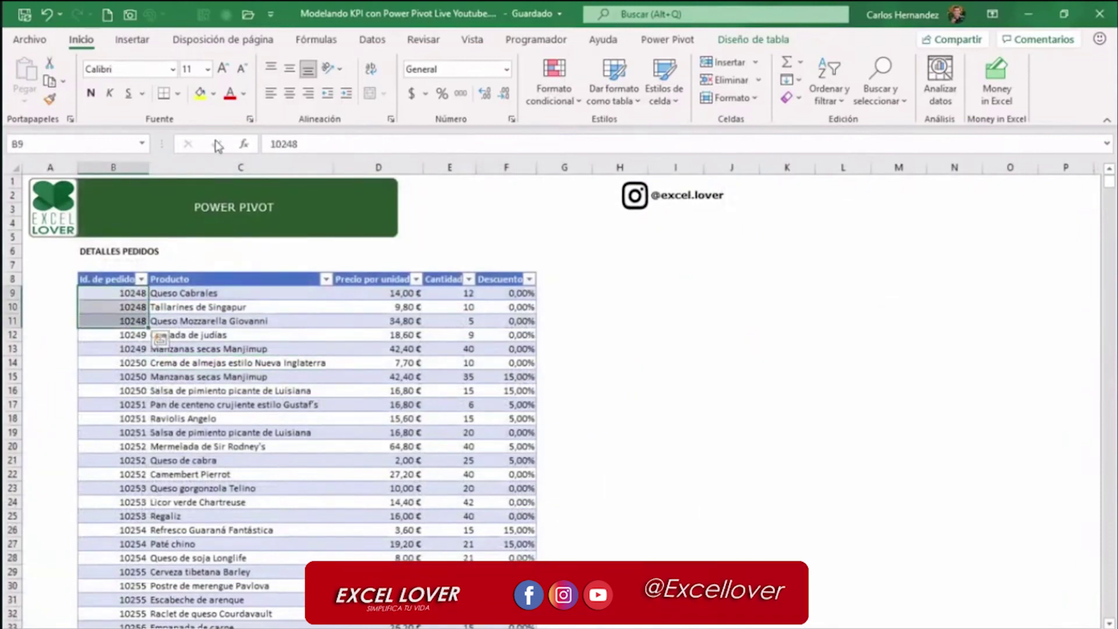
{"action": "left_click", "coordinate": [200, 93]}
{"action": "left_click", "coordinate": [220, 390]}
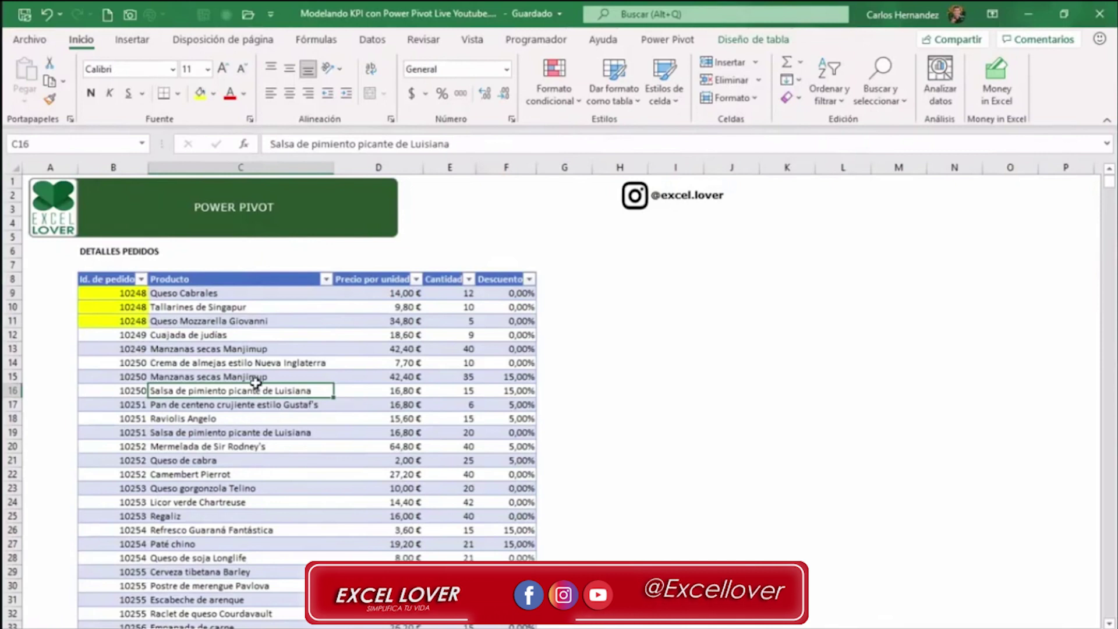
Examine the product, unit price, quantity and discount of the three highlighted order lines in the DETALLES PEDIDOS table
{"action": "left_click_drag", "start_coordinate": [205, 292], "coordinate": [220, 319]}
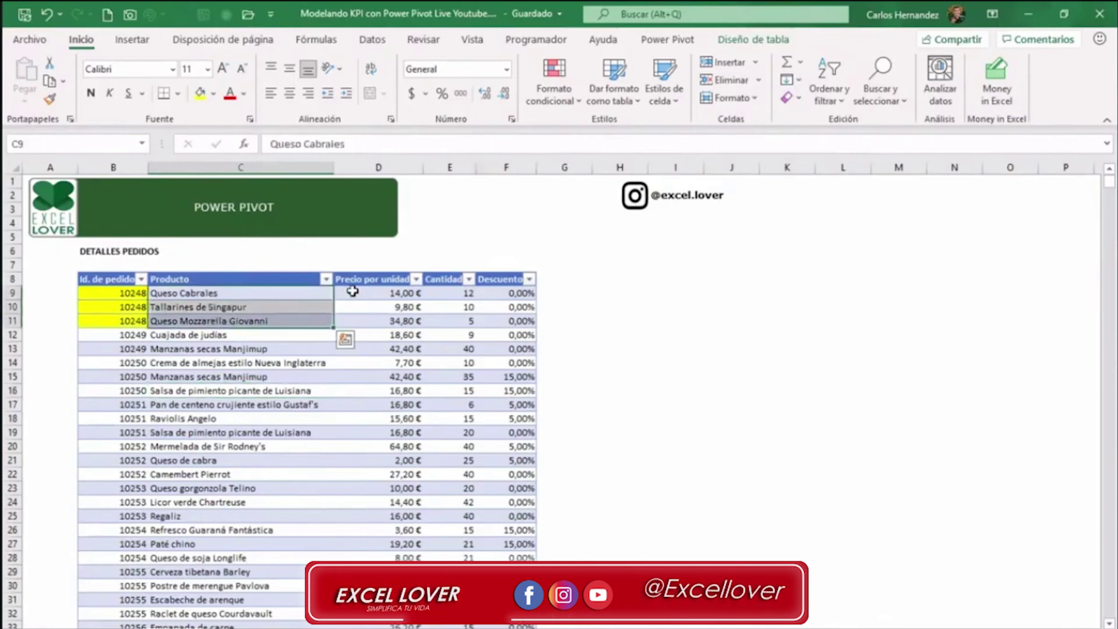
{"action": "left_click_drag", "start_coordinate": [378, 293], "coordinate": [375, 320]}
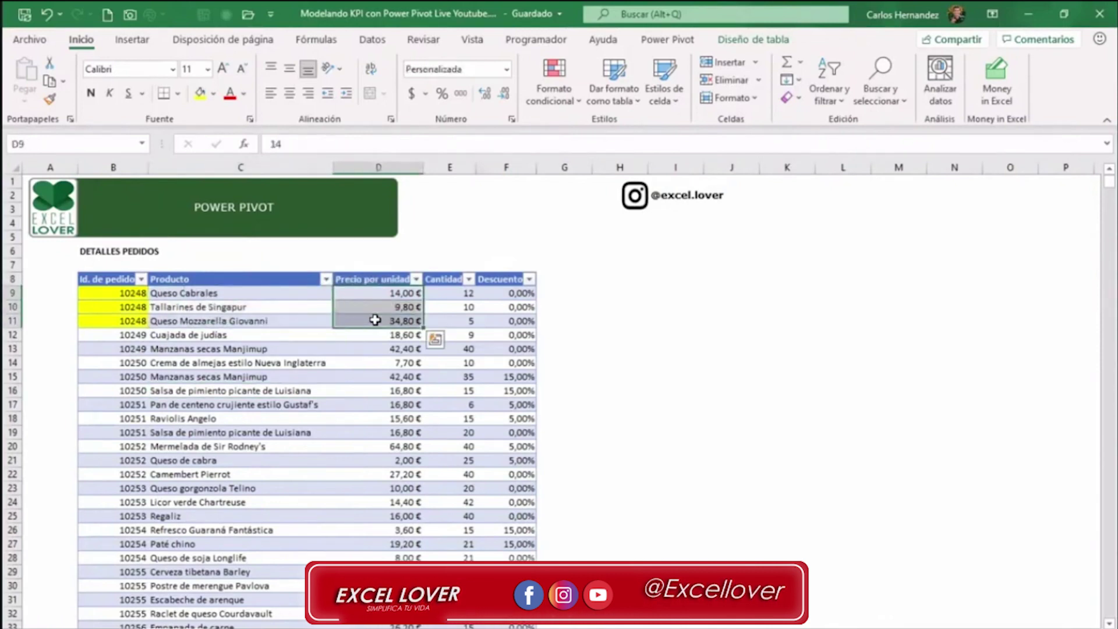
{"action": "left_click_drag", "start_coordinate": [446, 293], "coordinate": [446, 320]}
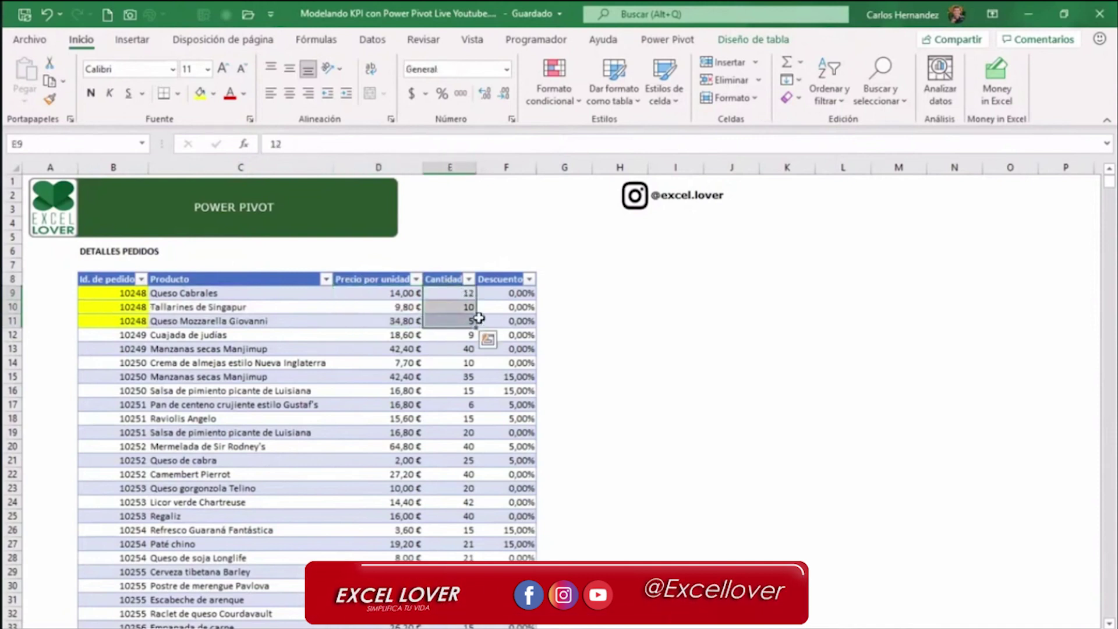
{"action": "left_click_drag", "start_coordinate": [499, 292], "coordinate": [501, 314]}
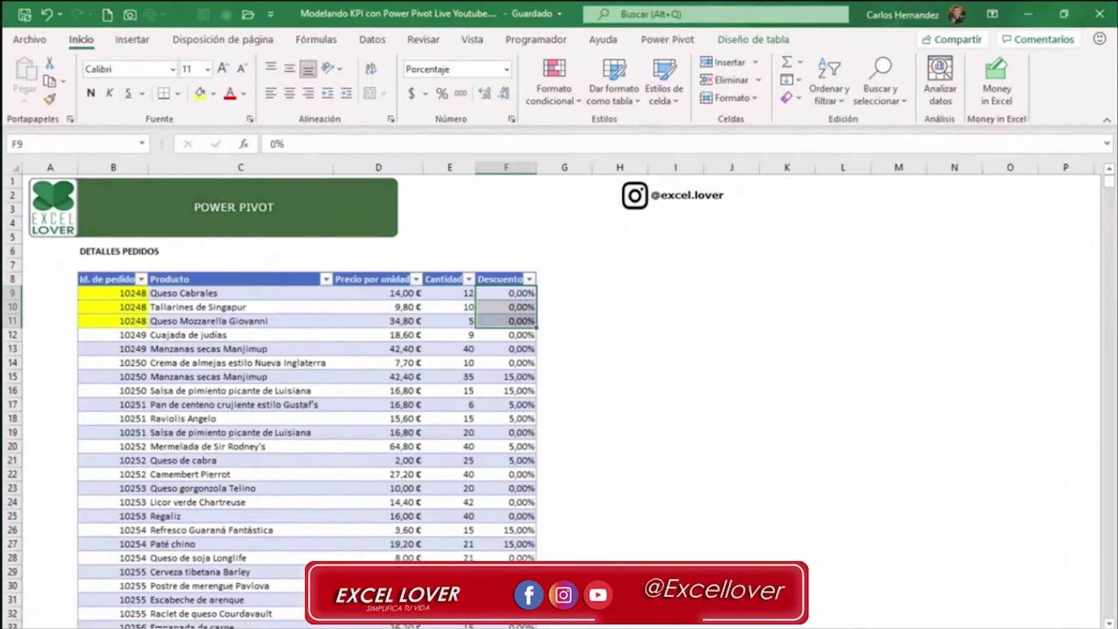
{"action": "left_click", "coordinate": [111, 627]}
{"action": "left_click", "coordinate": [220, 435]}
{"action": "left_click", "coordinate": [185, 628]}
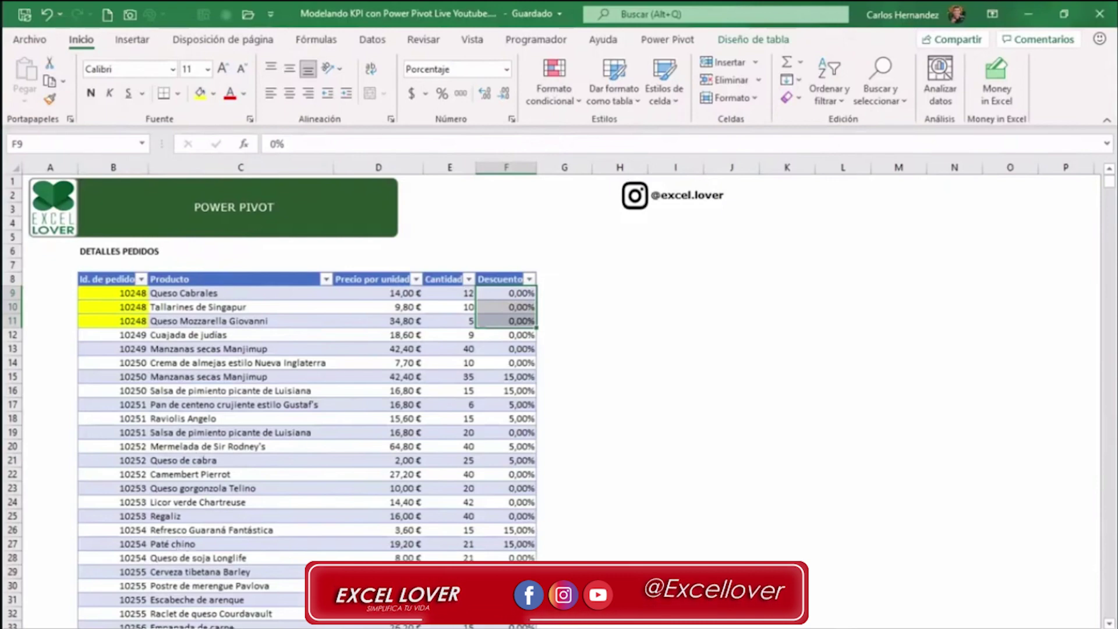
Compare the sellers in the PEDIDOS table with the sellers and their Ppto 2017 amounts in the budget table
{"action": "left_click", "coordinate": [460, 627]}
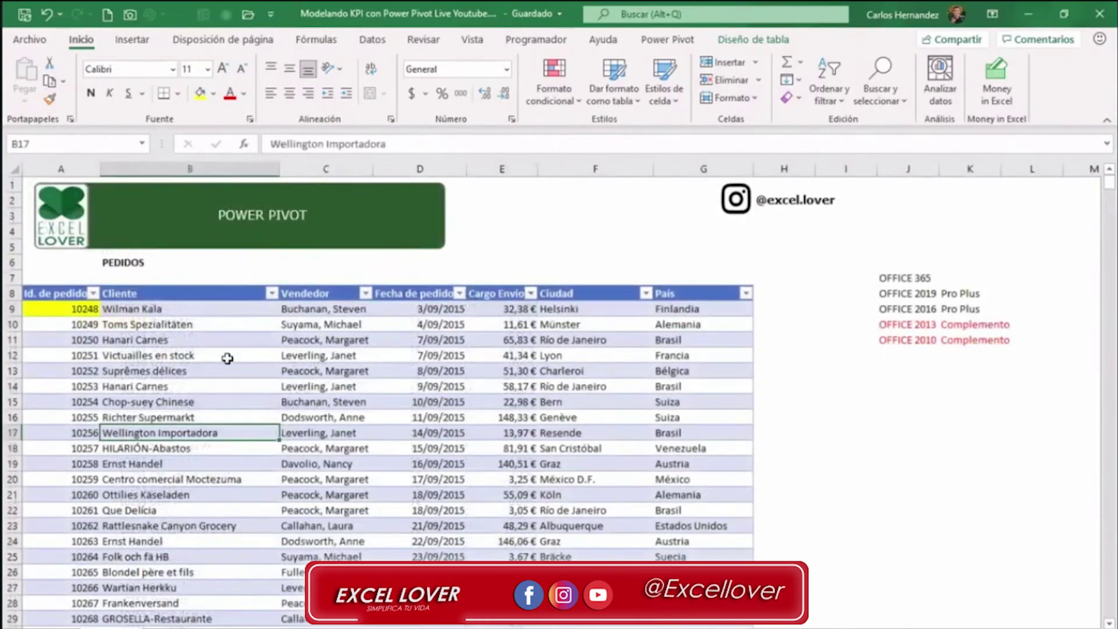
{"action": "left_click", "coordinate": [222, 351]}
{"action": "left_click_drag", "start_coordinate": [319, 308], "coordinate": [330, 463]}
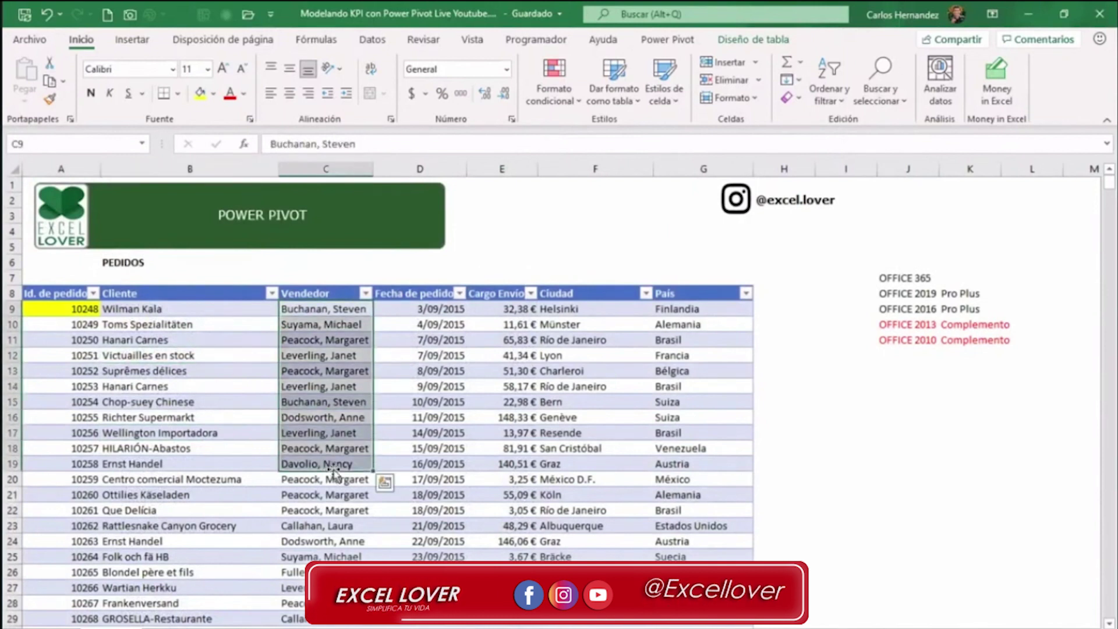
{"action": "left_click", "coordinate": [322, 313]}
{"action": "left_click", "coordinate": [216, 309]}
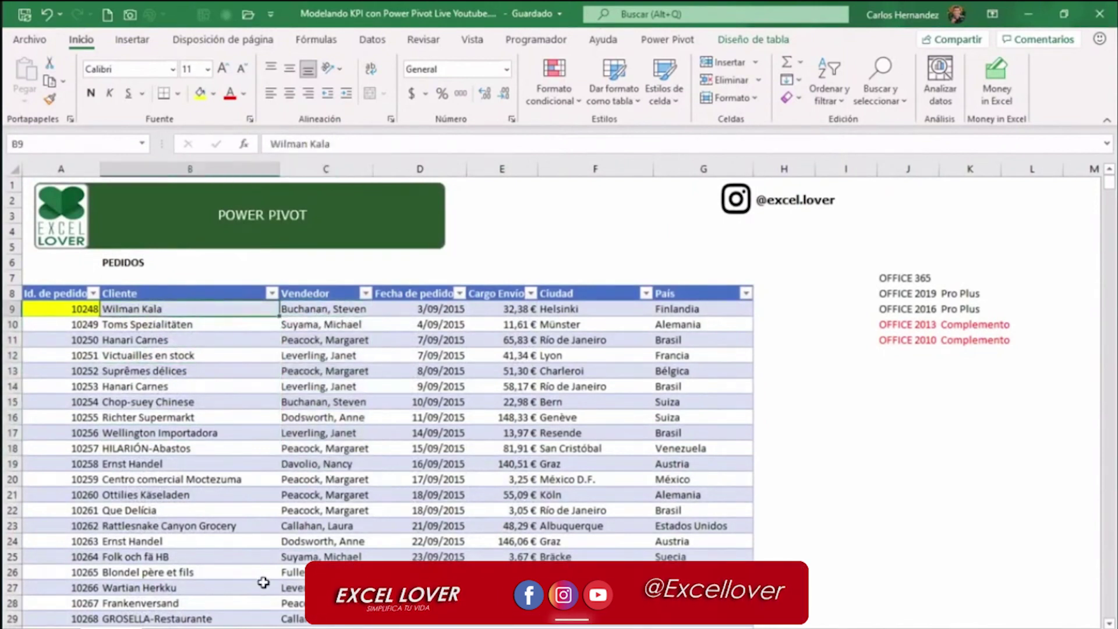
{"action": "left_click", "coordinate": [272, 628]}
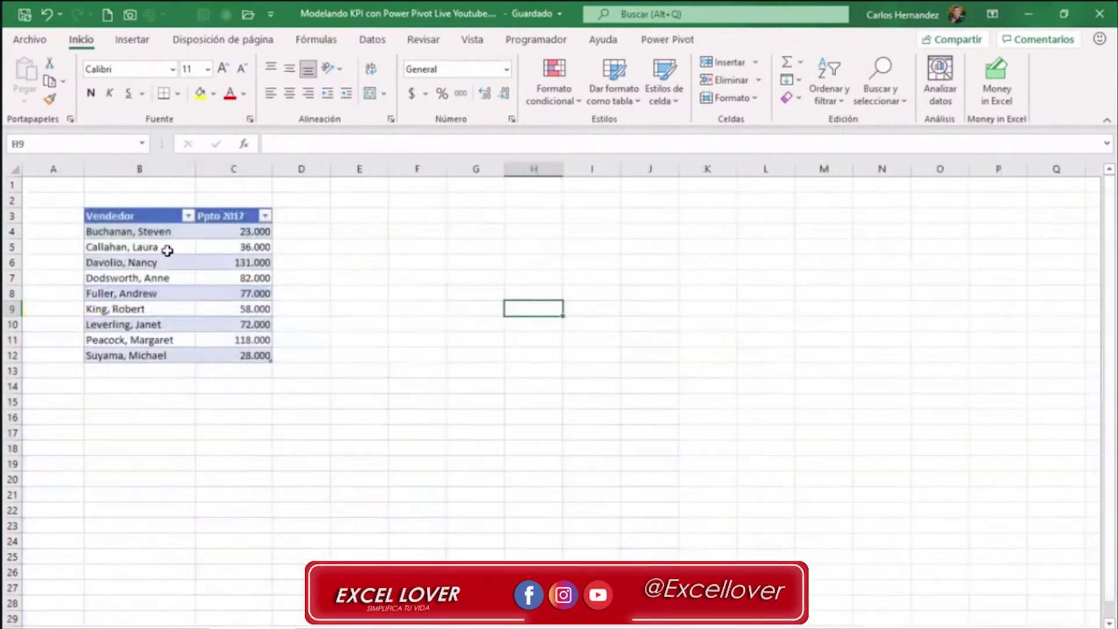
{"action": "left_click", "coordinate": [167, 250]}
{"action": "left_click", "coordinate": [412, 248]}
{"action": "left_click_drag", "start_coordinate": [166, 231], "coordinate": [175, 338]}
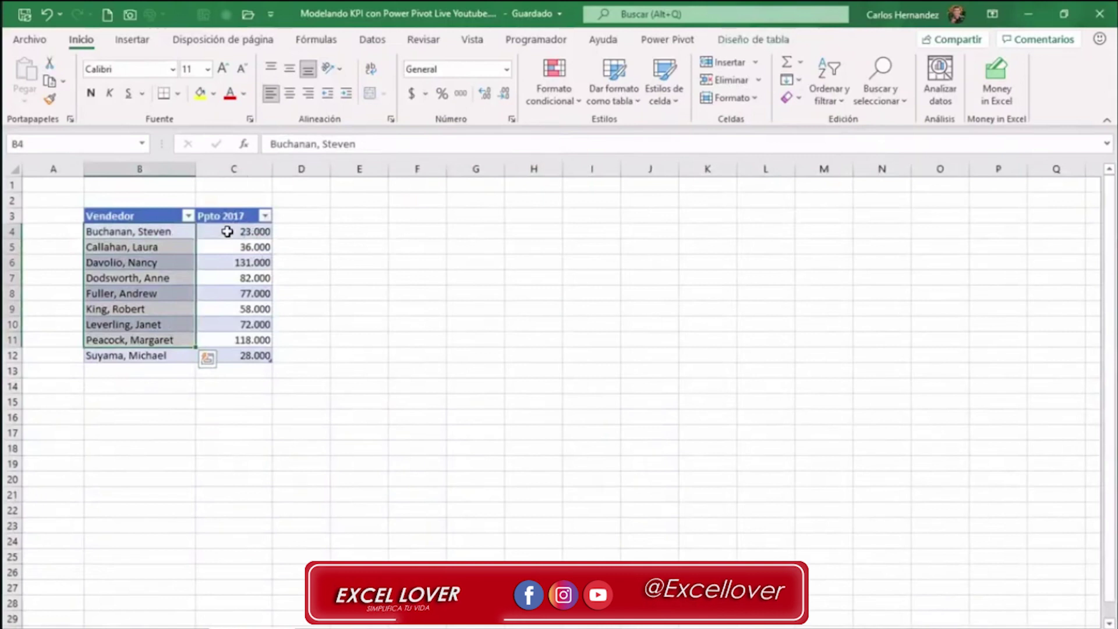
{"action": "left_click_drag", "start_coordinate": [227, 231], "coordinate": [238, 320]}
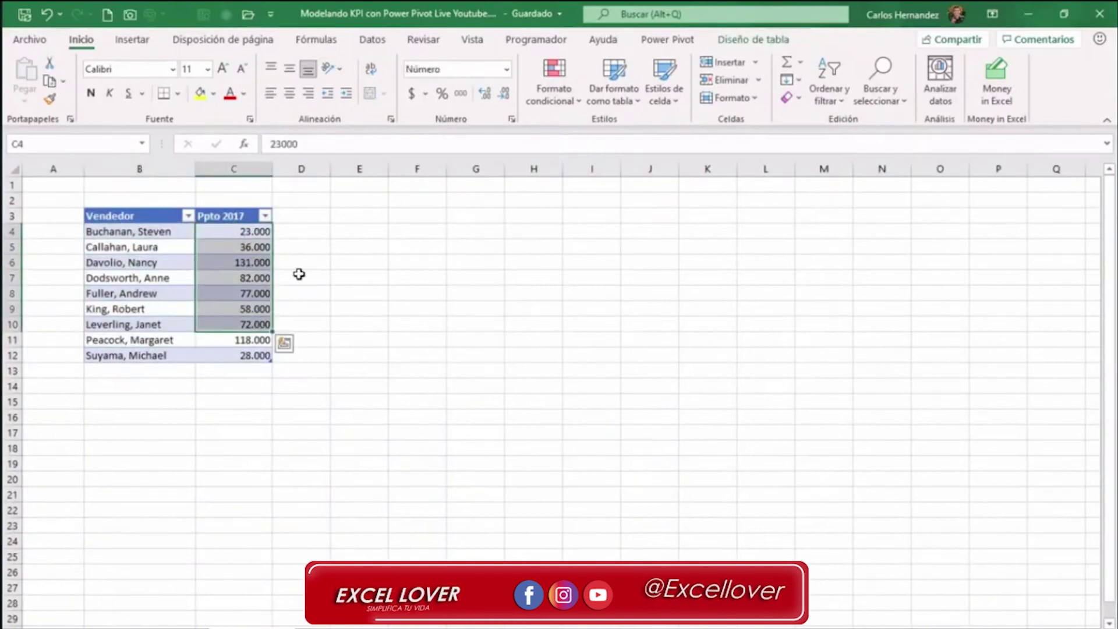
{"action": "left_click", "coordinate": [332, 259]}
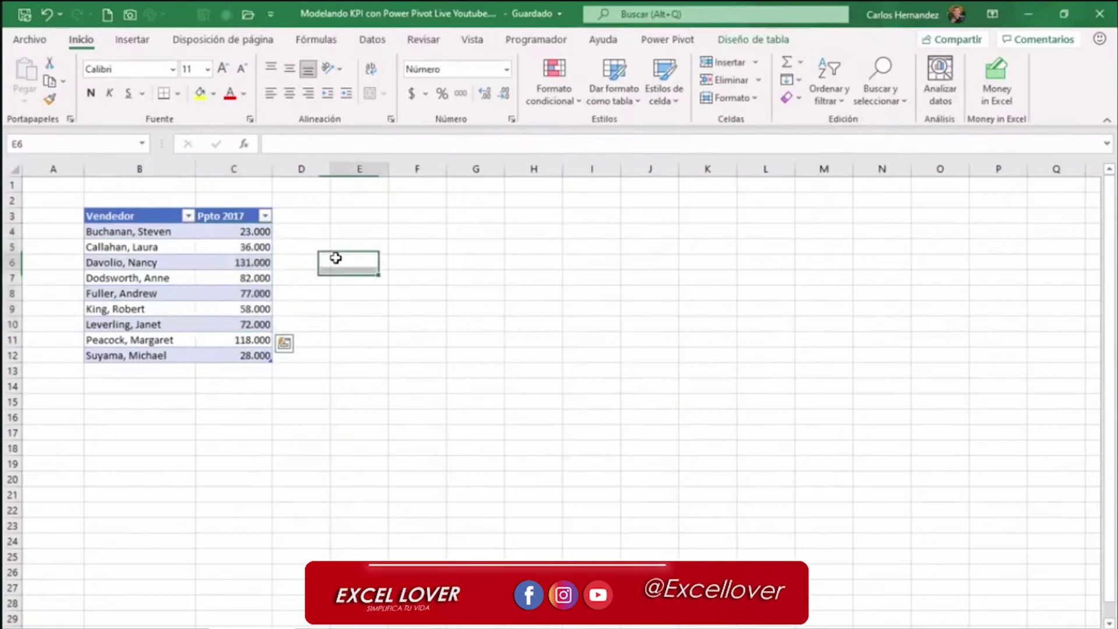
{"action": "left_click", "coordinate": [236, 221]}
{"action": "left_click", "coordinate": [200, 93]}
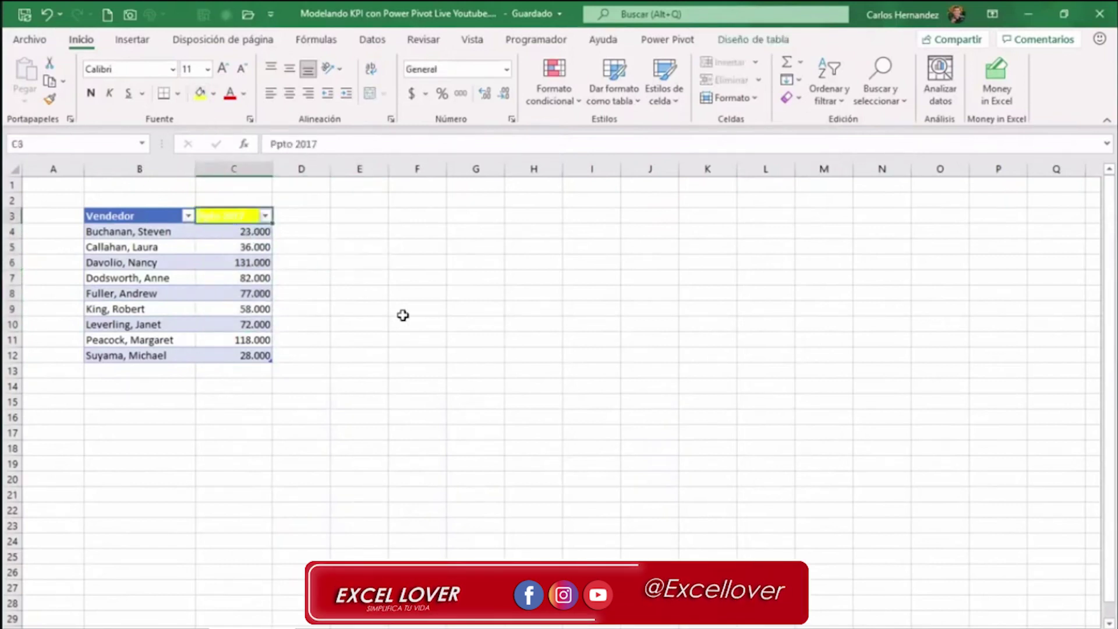
{"action": "left_click", "coordinate": [405, 309]}
{"action": "key", "text": "ctrl+z"}
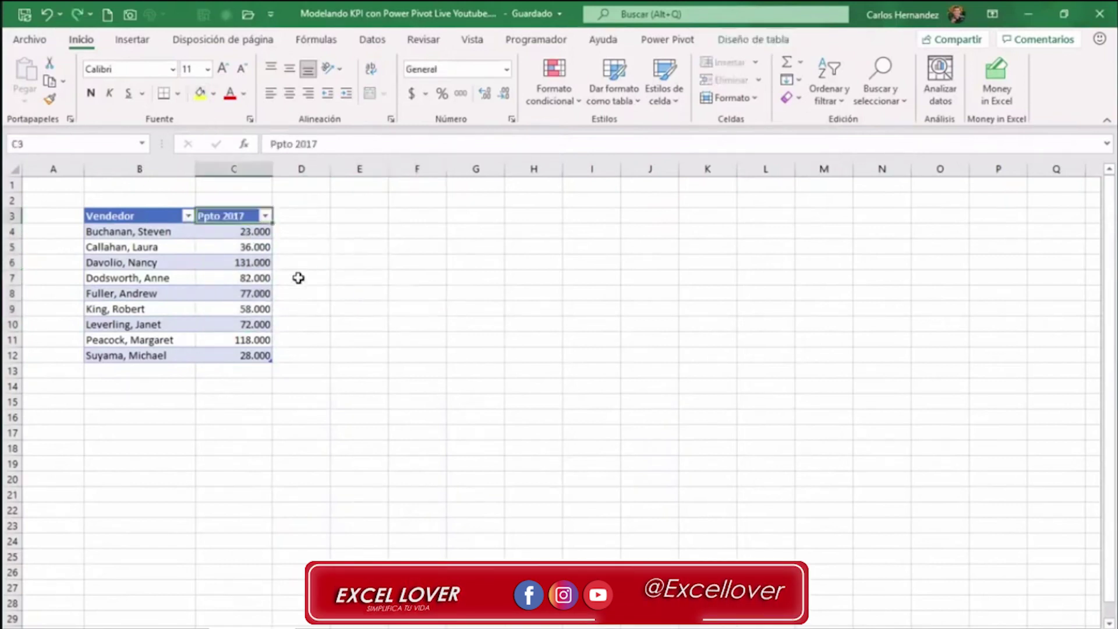
{"action": "left_click", "coordinate": [251, 250]}
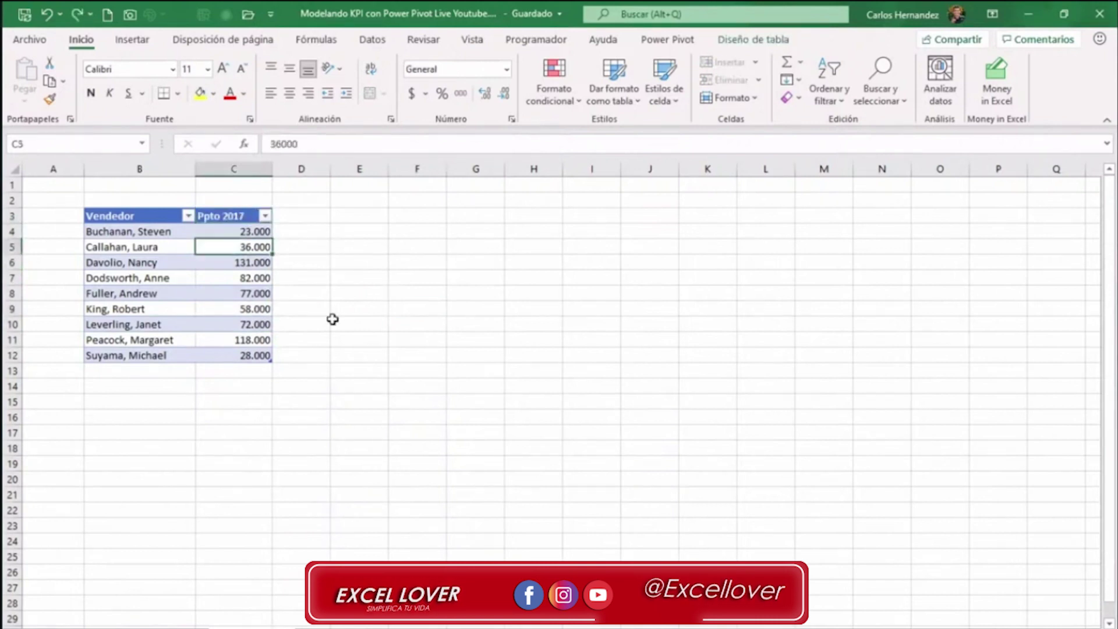
Revisit the DETALLES PEDIDOS table, and examine the Cliente, Ciudad, País, Vendedor and Fecha de pedido columns of the PEDIDOS table
{"action": "left_click", "coordinate": [139, 627]}
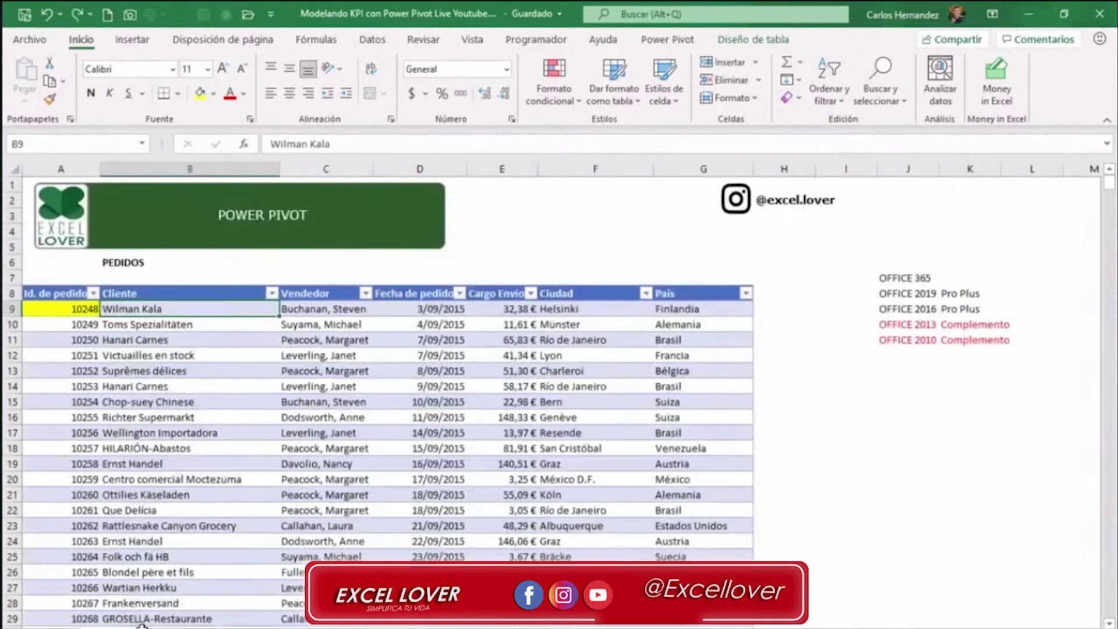
{"action": "left_click", "coordinate": [190, 628]}
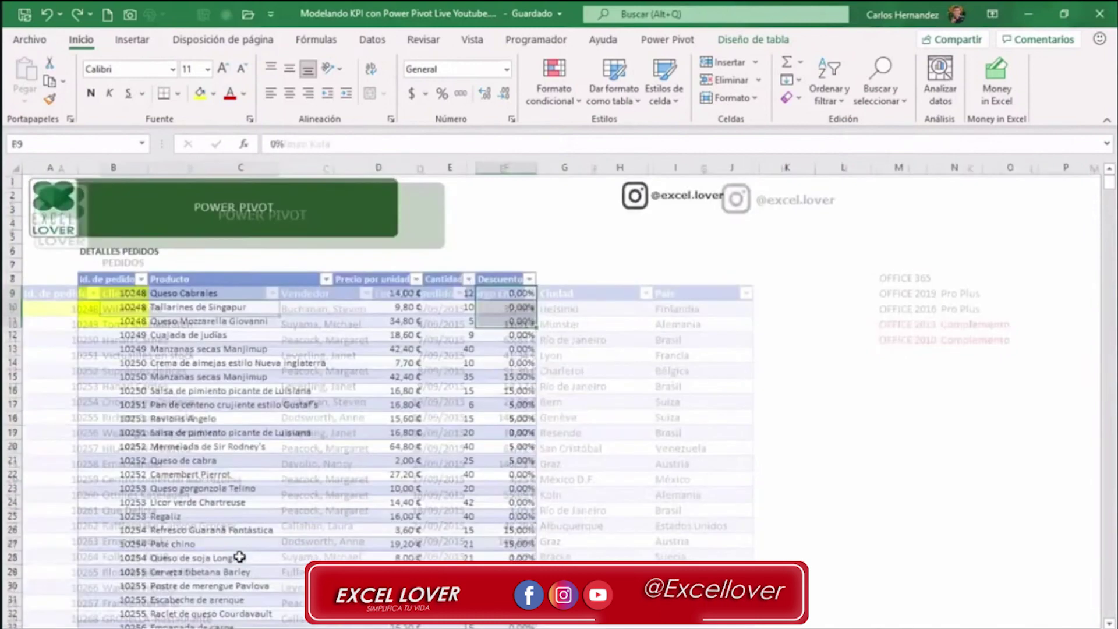
{"action": "left_click", "coordinate": [123, 627]}
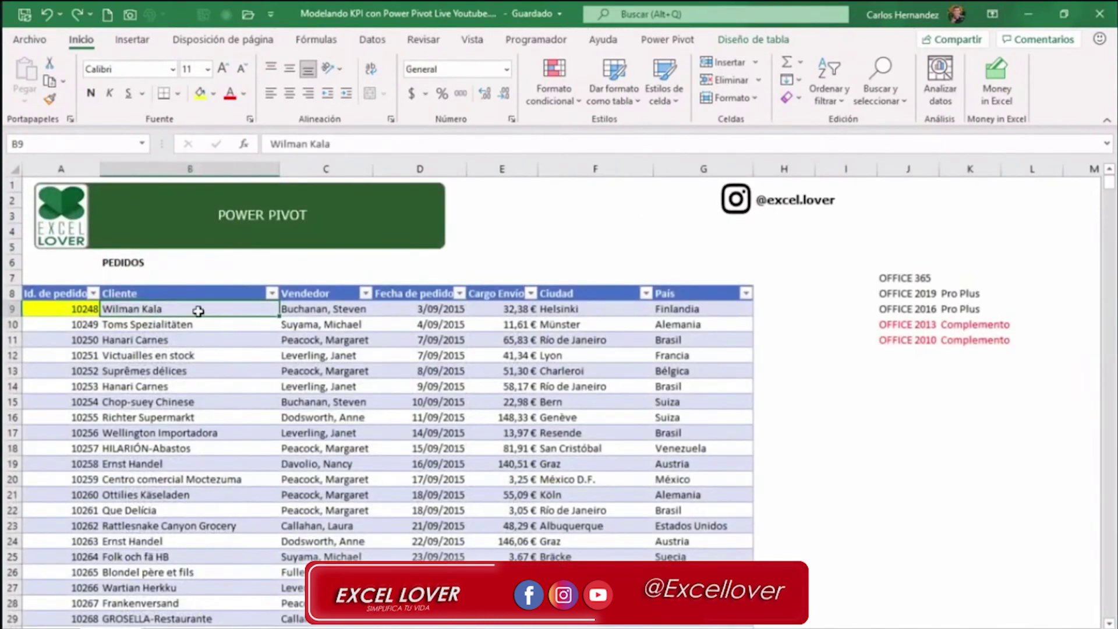
{"action": "left_click_drag", "start_coordinate": [197, 302], "coordinate": [273, 452]}
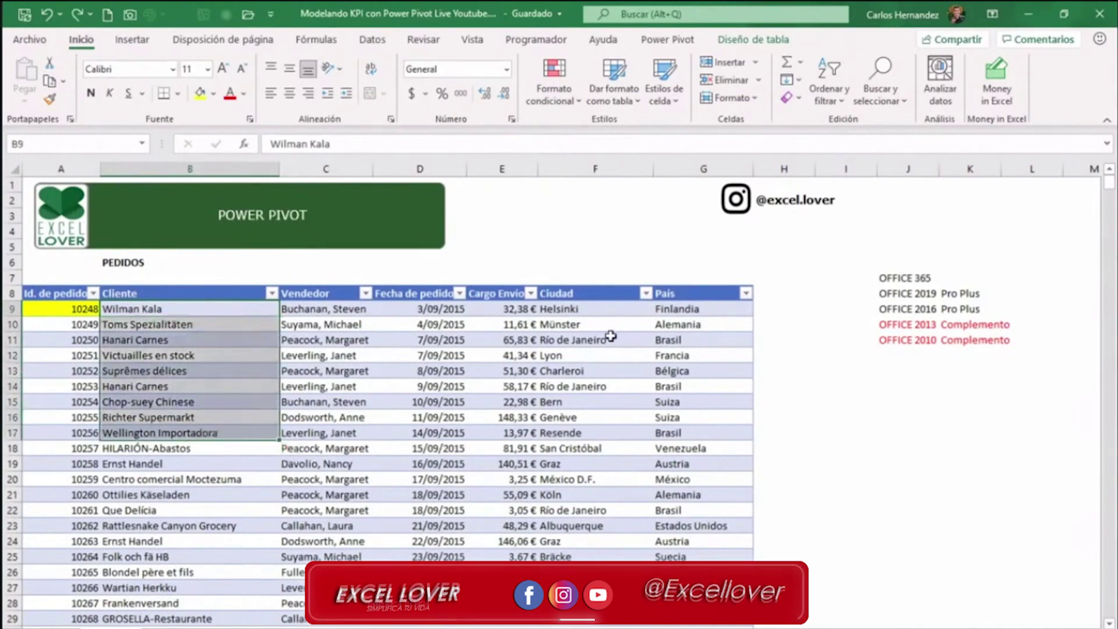
{"action": "left_click_drag", "start_coordinate": [593, 309], "coordinate": [591, 448]}
{"action": "left_click_drag", "start_coordinate": [701, 297], "coordinate": [704, 494]}
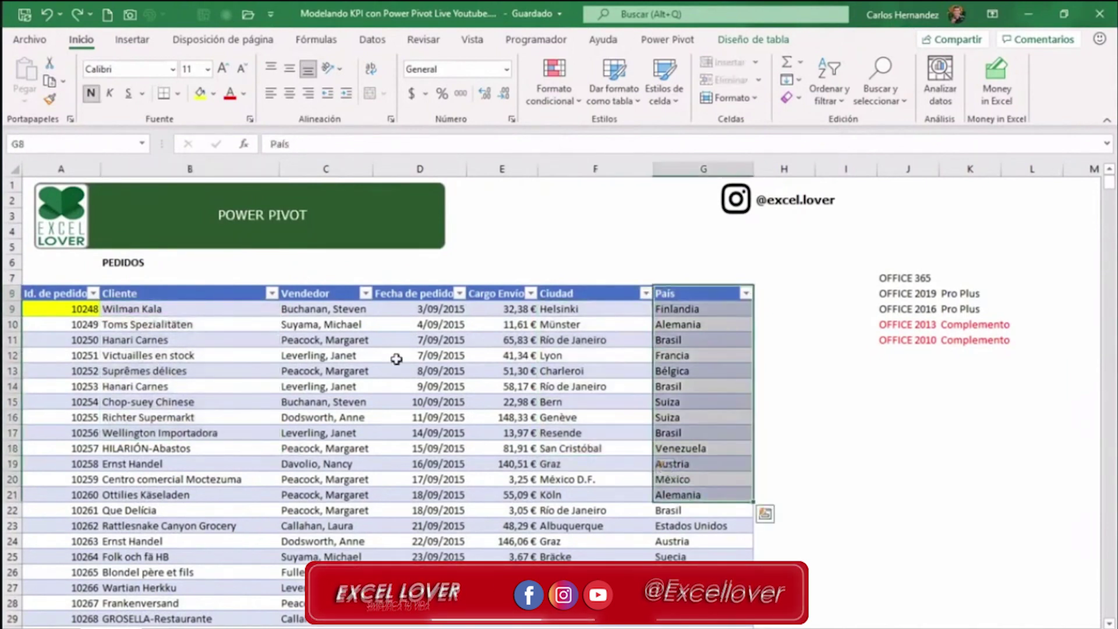
{"action": "left_click_drag", "start_coordinate": [335, 306], "coordinate": [338, 432]}
{"action": "left_click_drag", "start_coordinate": [431, 301], "coordinate": [436, 494]}
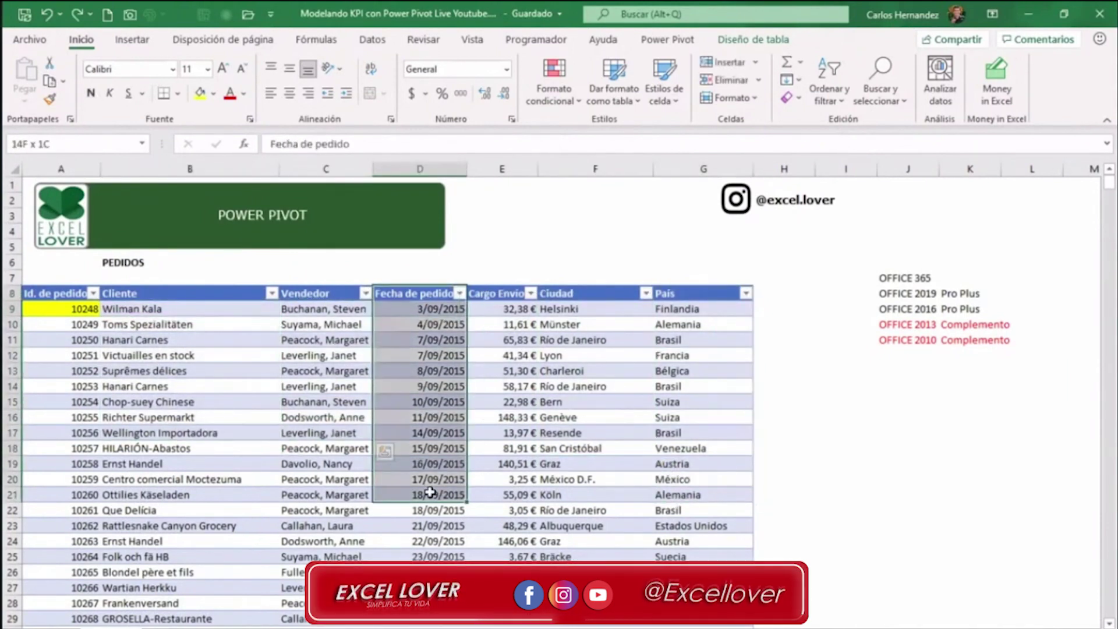